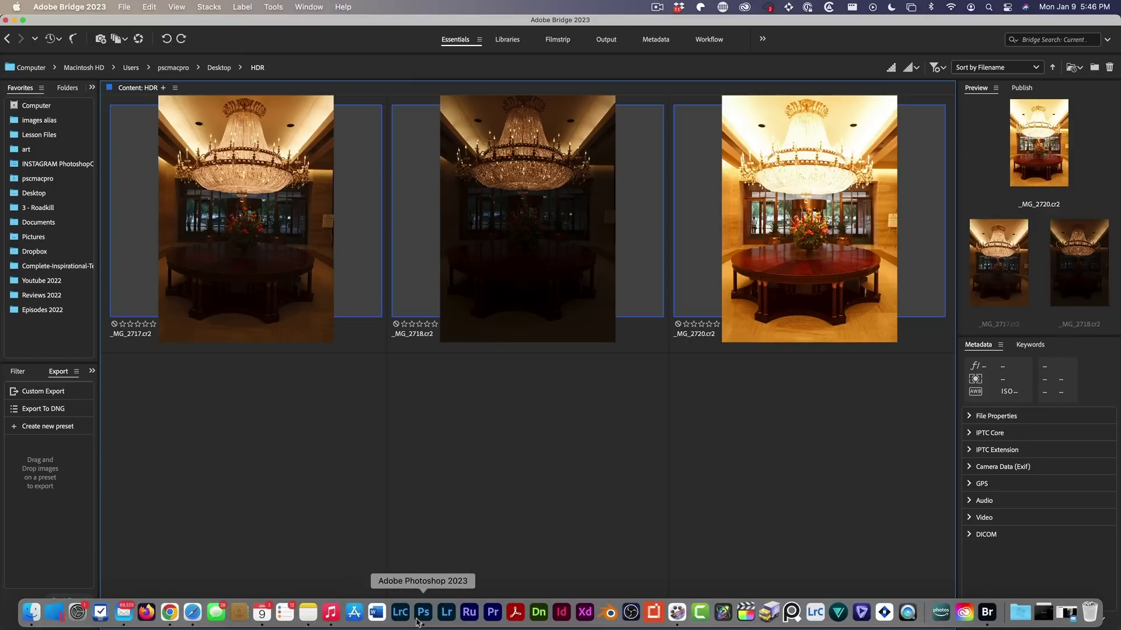
# Bring Photoshop forward and confirm precise HDR color management is enabled in Technology Previews preferences
pyautogui.click(423, 612)
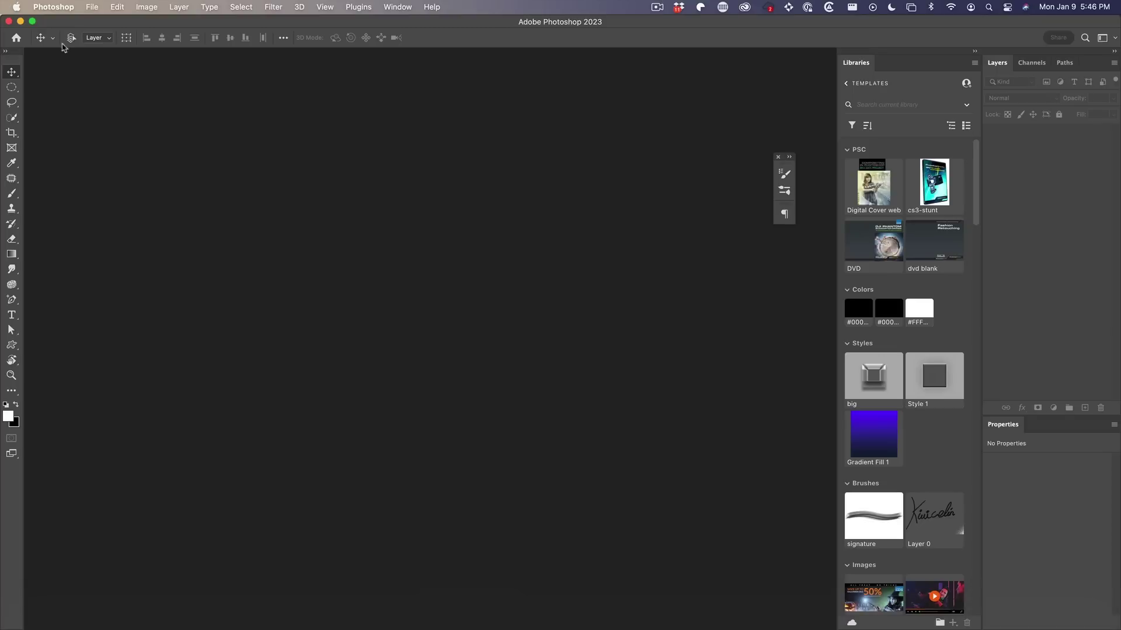
pyautogui.click(53, 8)
pyautogui.moveTo(55, 50)
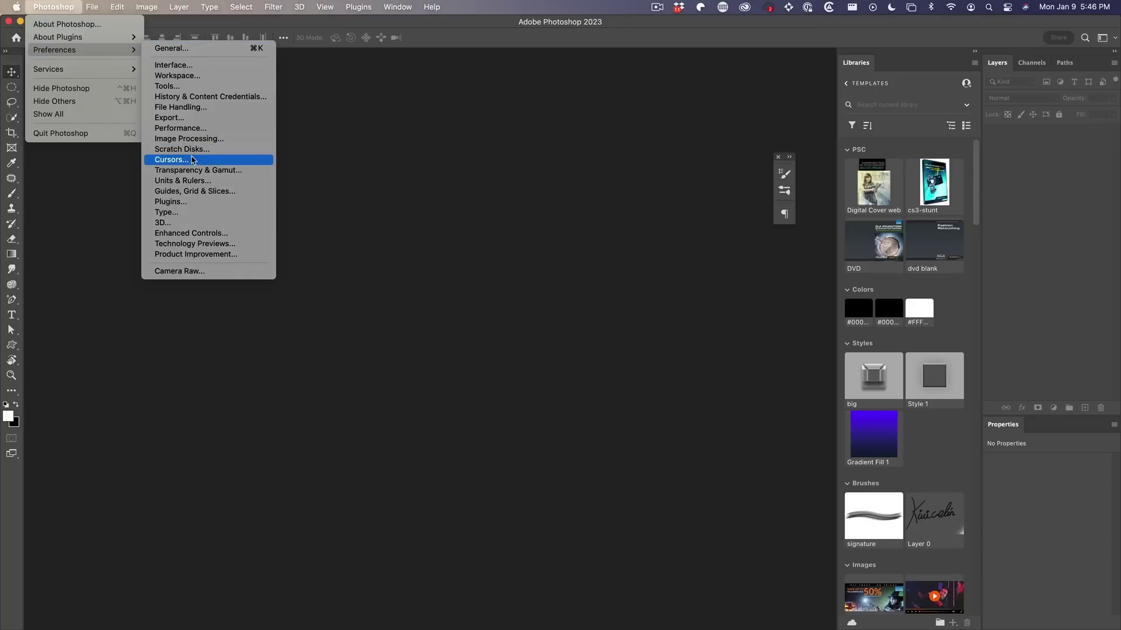
pyautogui.click(200, 244)
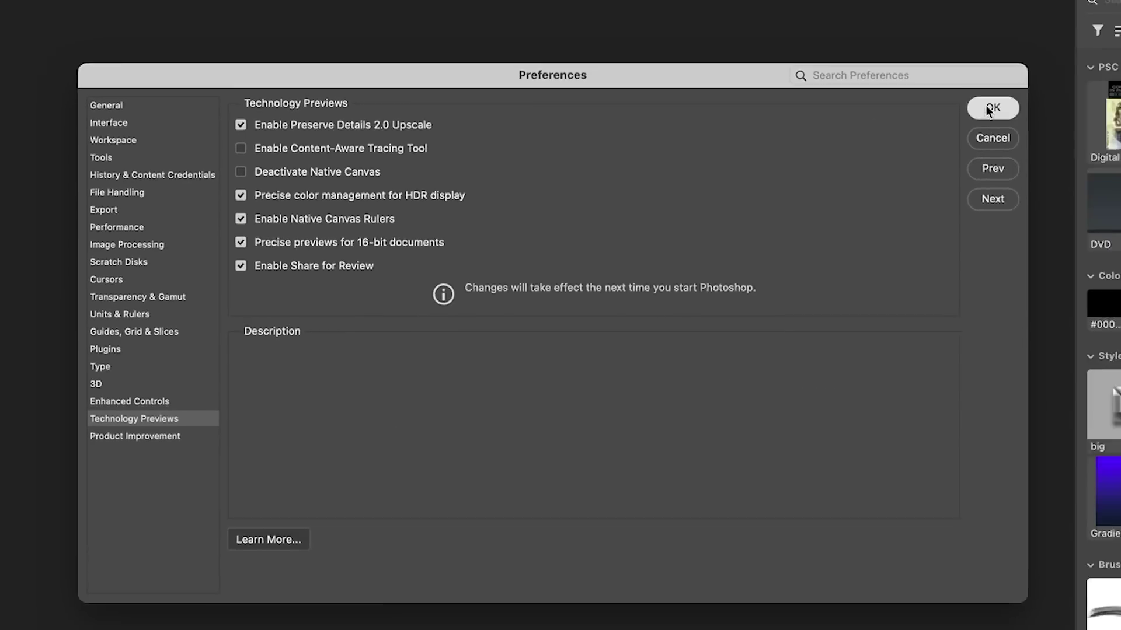
pyautogui.click(990, 109)
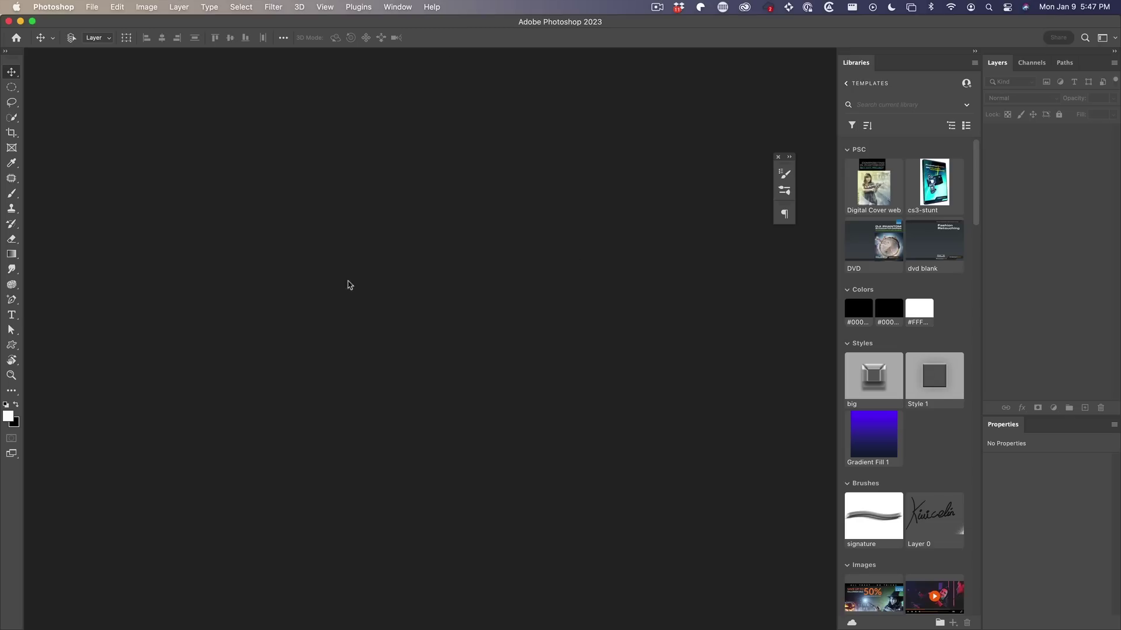
pyautogui.moveTo(145, 613)
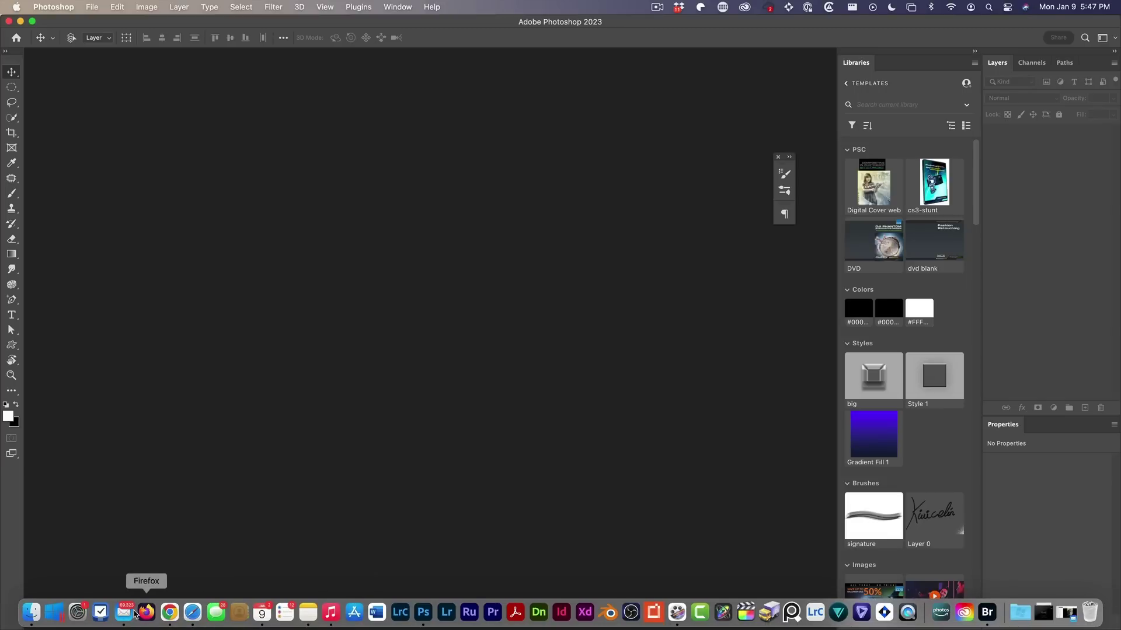
# Check that the BenQ SW321C display has High Dynamic Range on in System Preferences
pyautogui.click(77, 612)
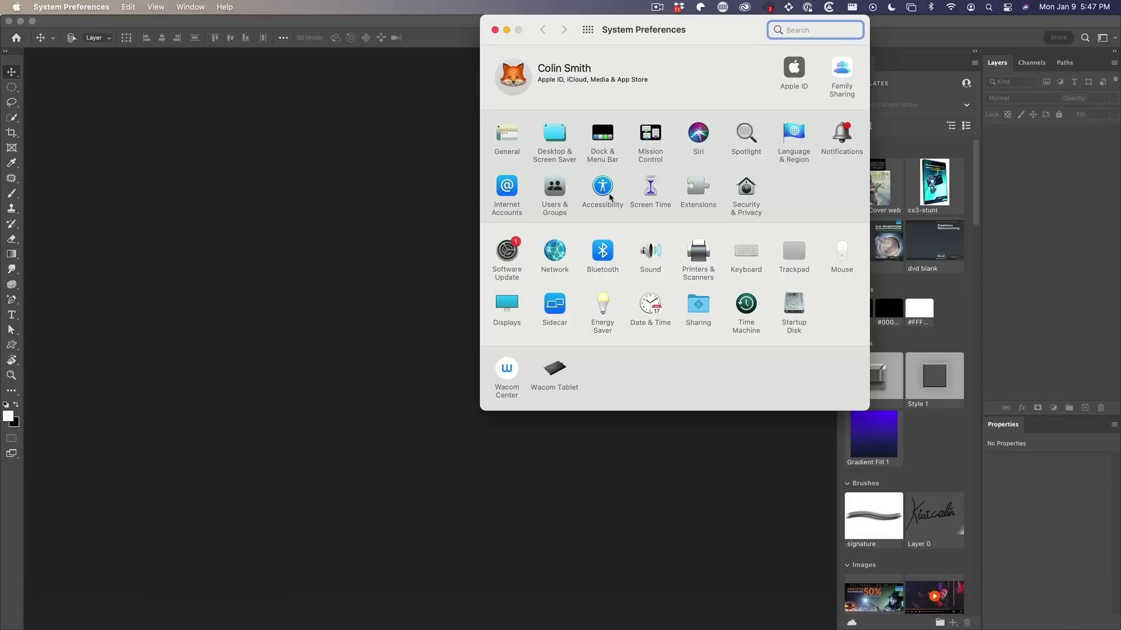
pyautogui.click(510, 302)
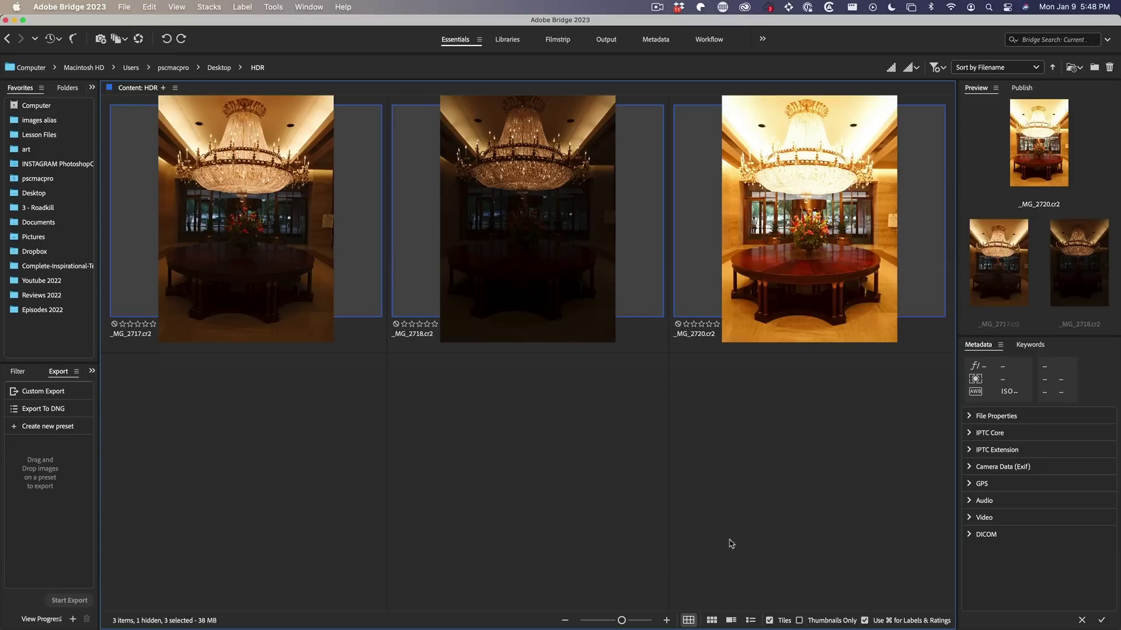
# Select the three bracketed exposures in Bridge for Camera Raw, then return to Photoshop
pyautogui.click(832, 235)
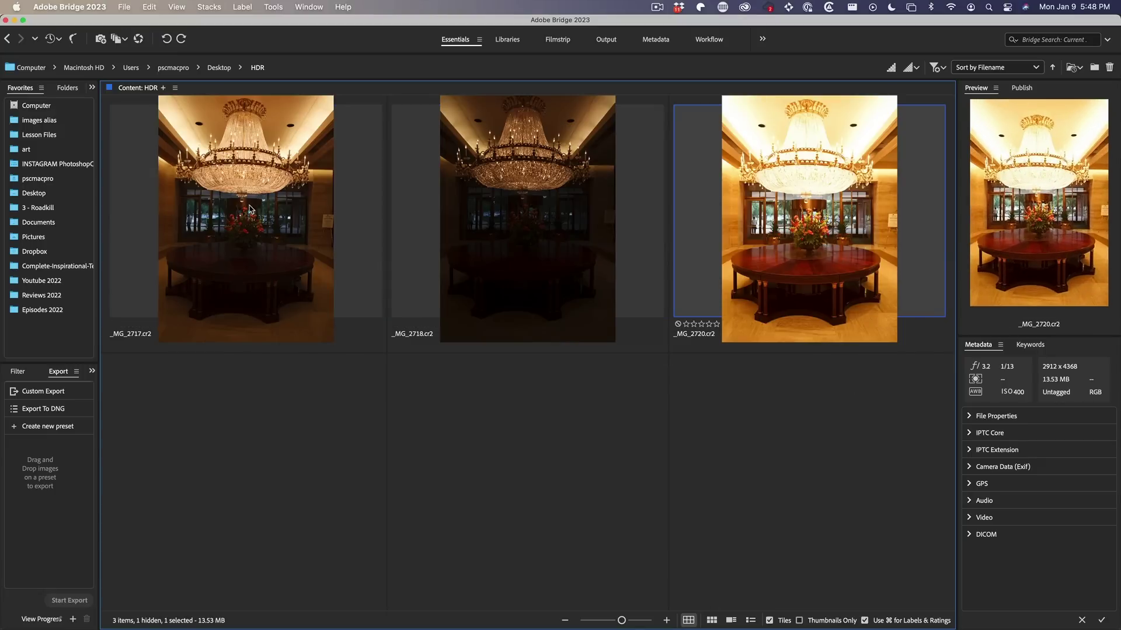
pyautogui.keyDown('shift'); pyautogui.click(253, 211); pyautogui.keyUp('shift')
pyautogui.rightClick(491, 211)
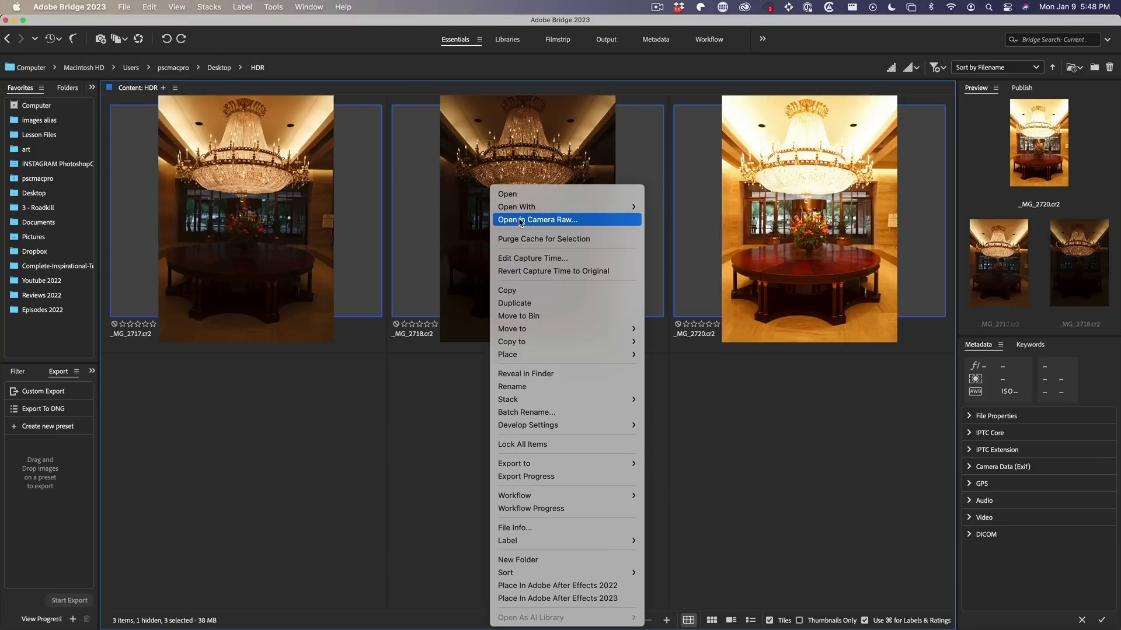
pyautogui.click(521, 221)
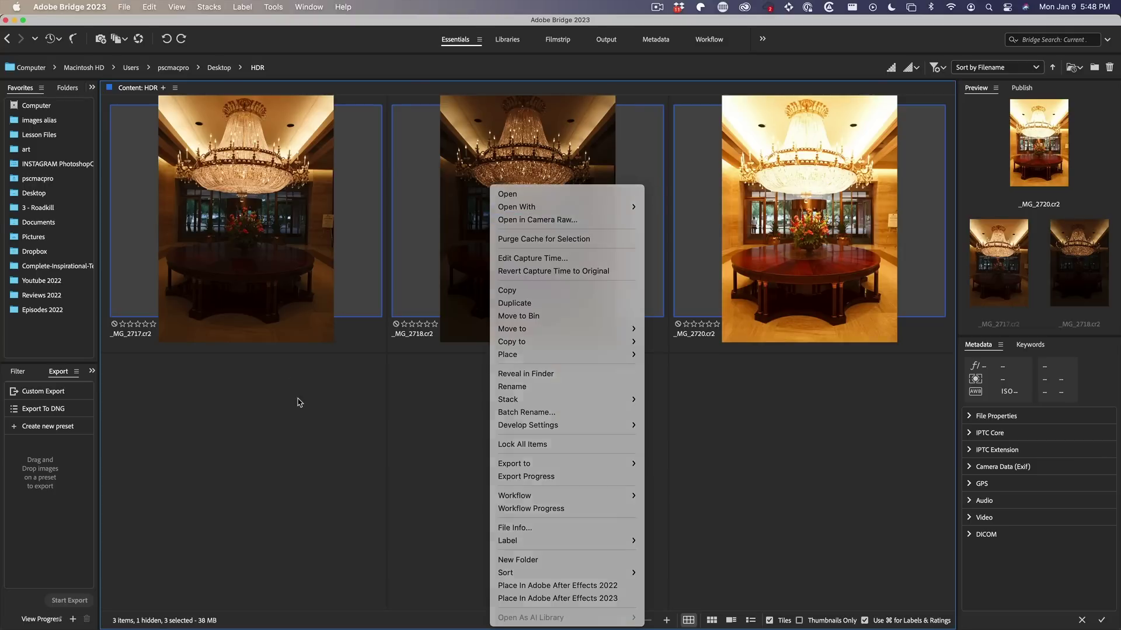
pyautogui.click(423, 612)
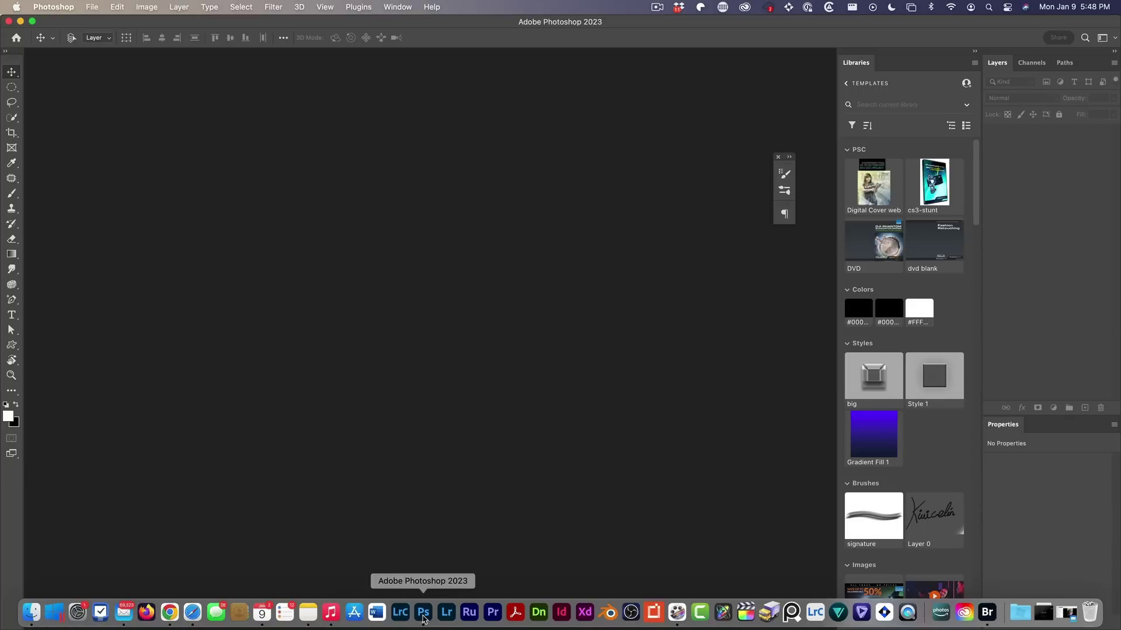
# Open the three .cr2 exposures from the HDR folder with File > Open
pyautogui.click(93, 8)
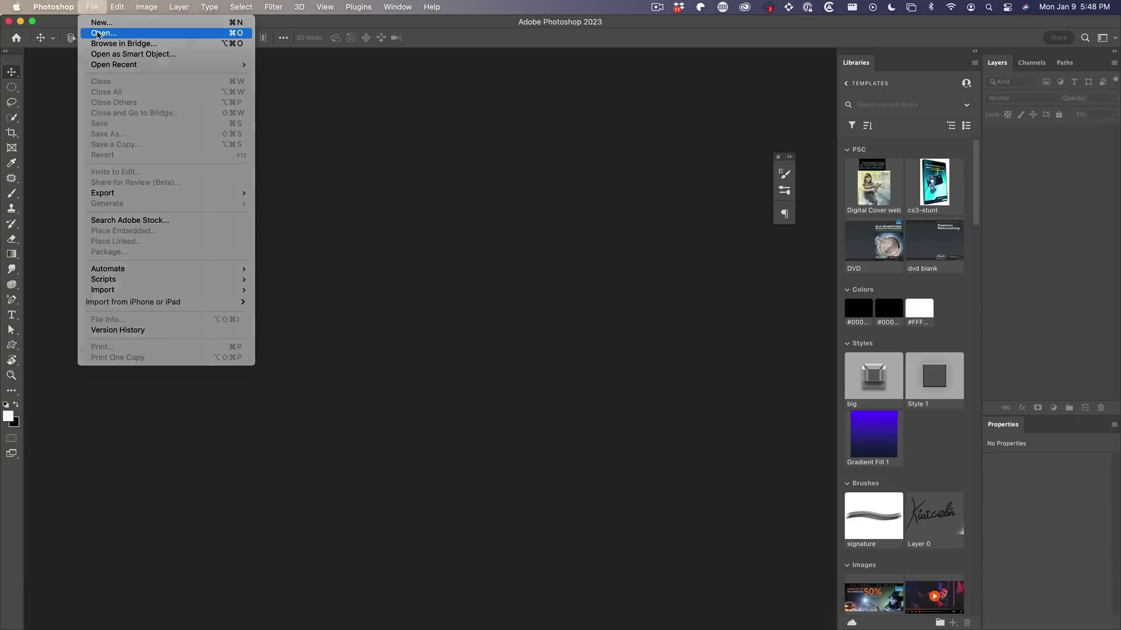
pyautogui.click(98, 33)
pyautogui.moveTo(512, 116); pyautogui.dragTo(250, 55)
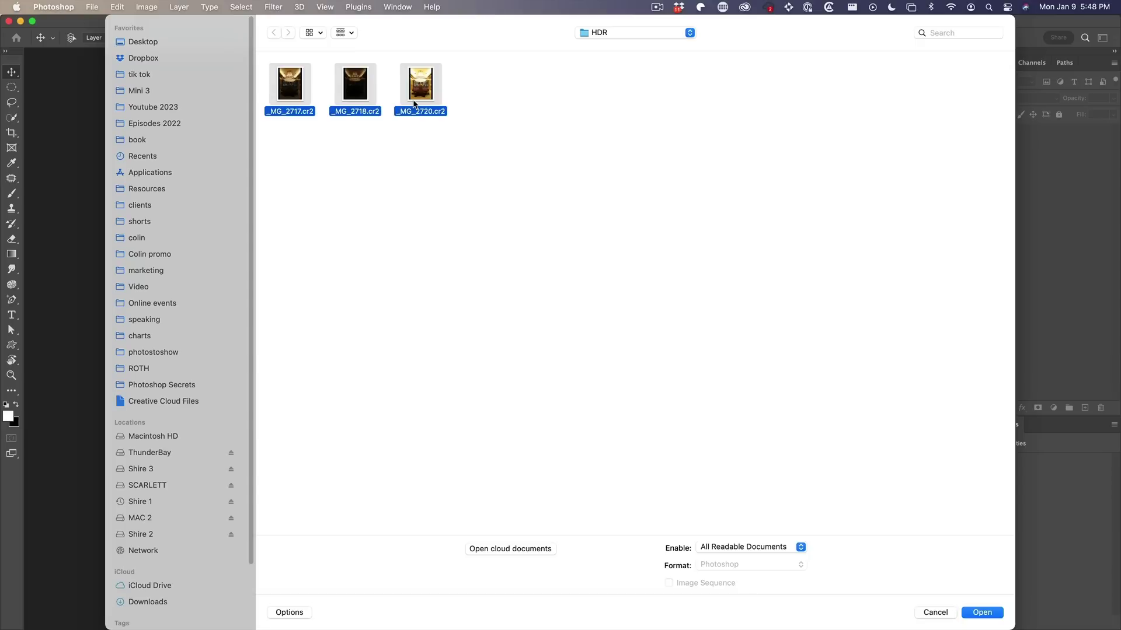
pyautogui.click(980, 612)
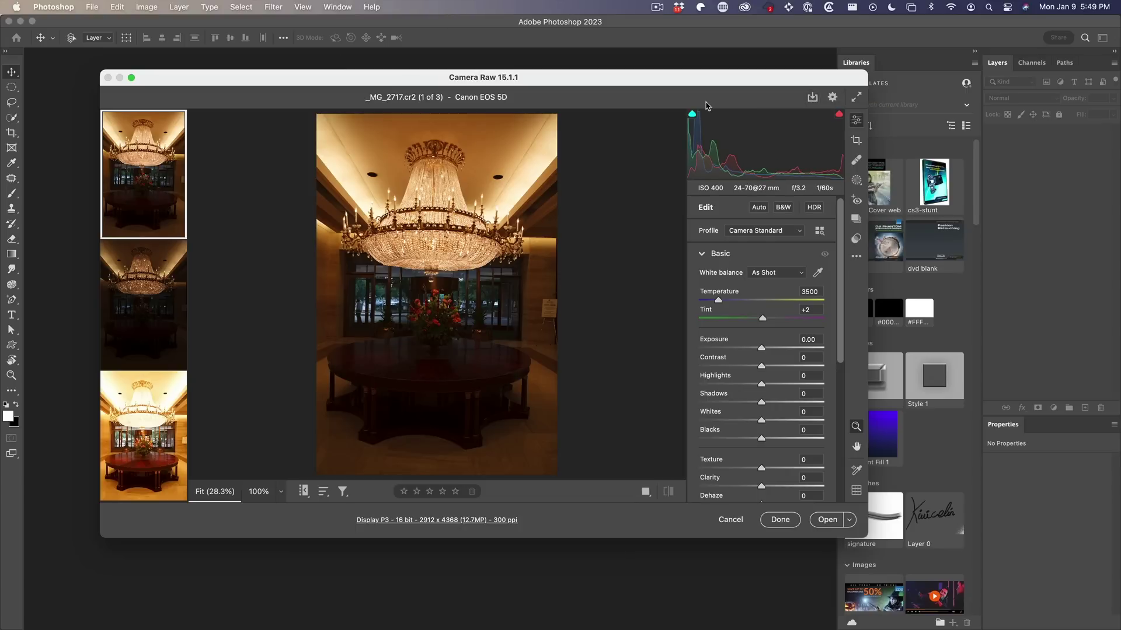
# Maximize Camera Raw, select all three filmstrip exposures, and choose Merge to HDR
pyautogui.click(132, 77)
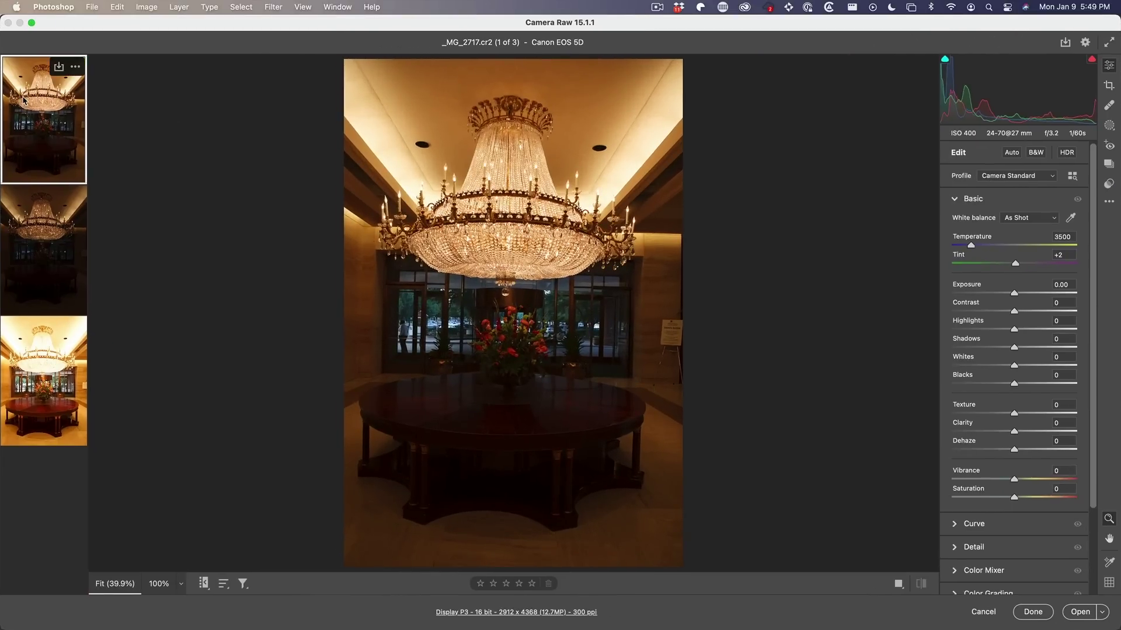
pyautogui.press('shift')
pyautogui.moveTo(44, 381)
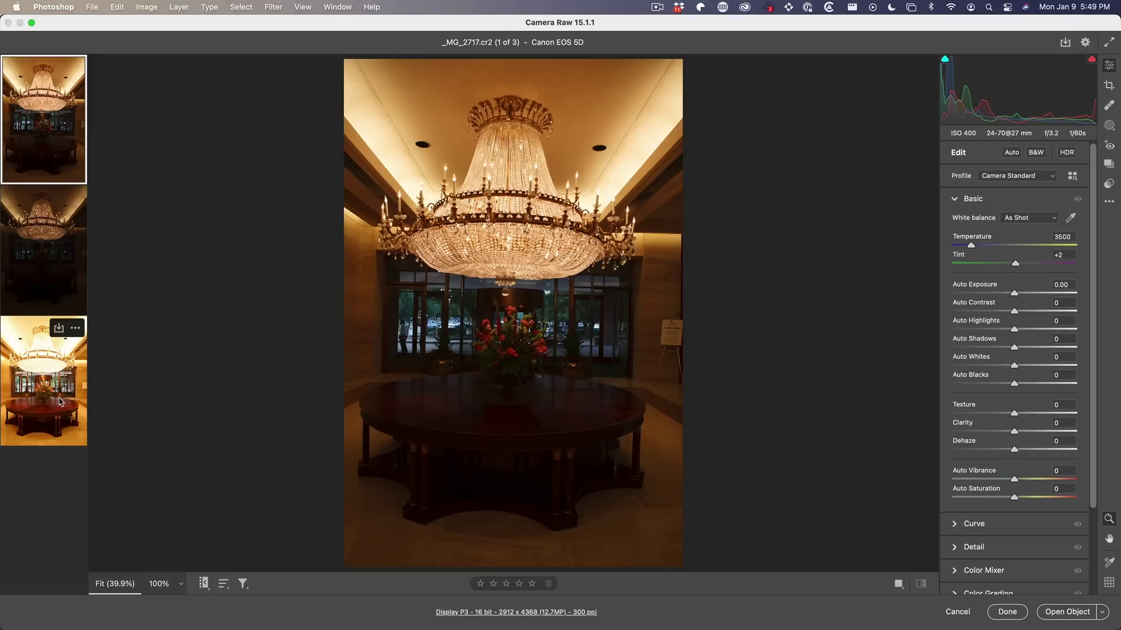
pyautogui.keyDown('shift'); pyautogui.click(60, 401); pyautogui.keyUp('shift')
pyautogui.press('shift')
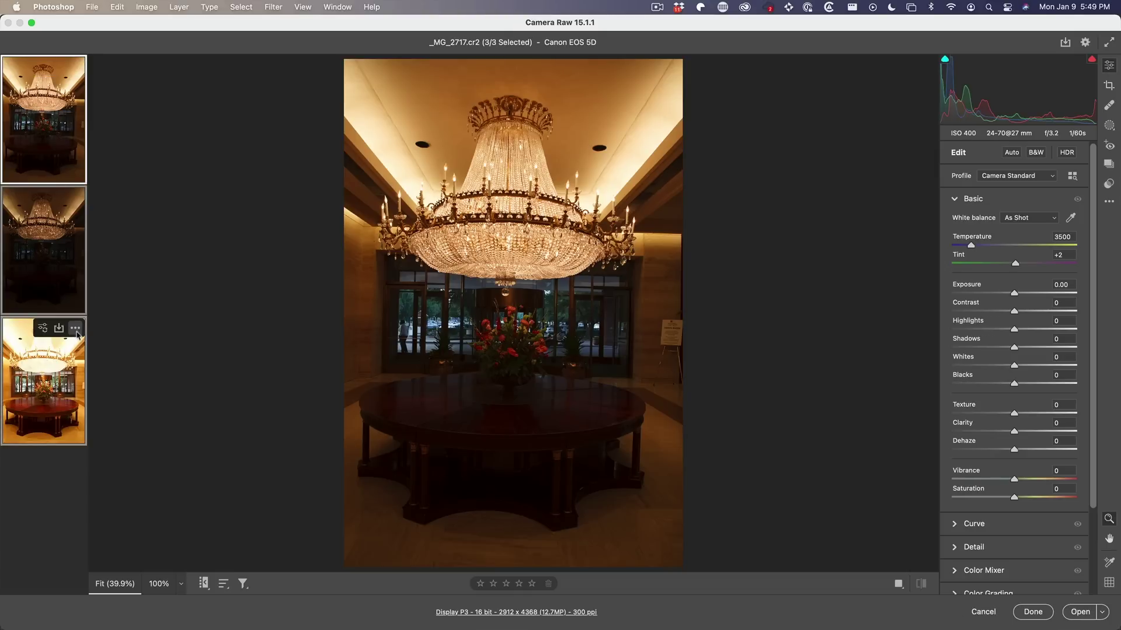
pyautogui.click(76, 328)
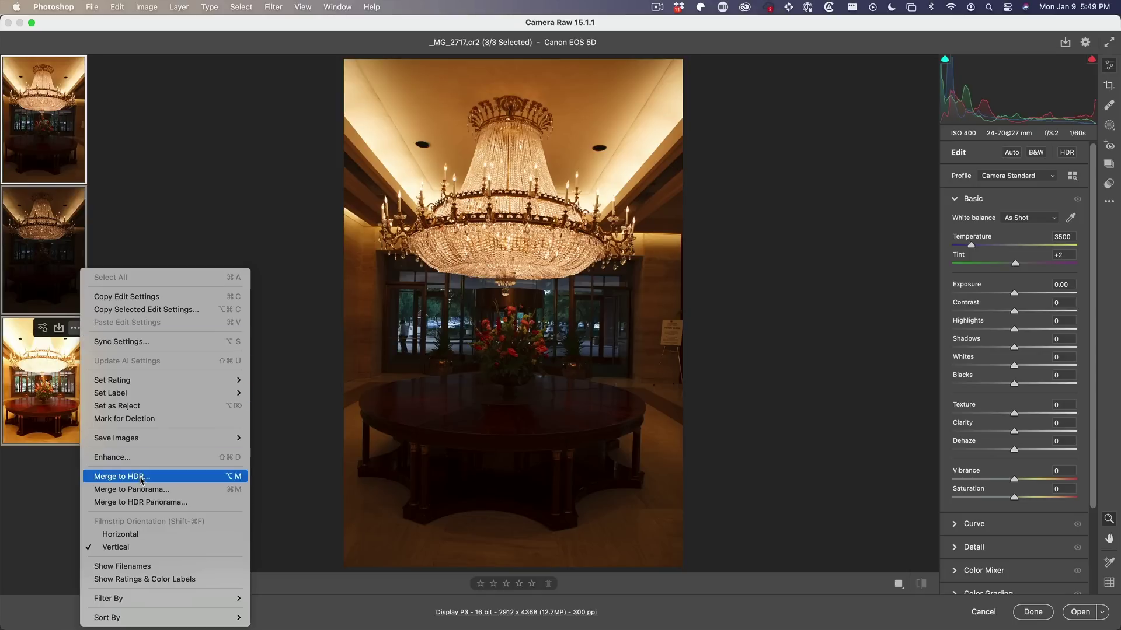
pyautogui.click(141, 477)
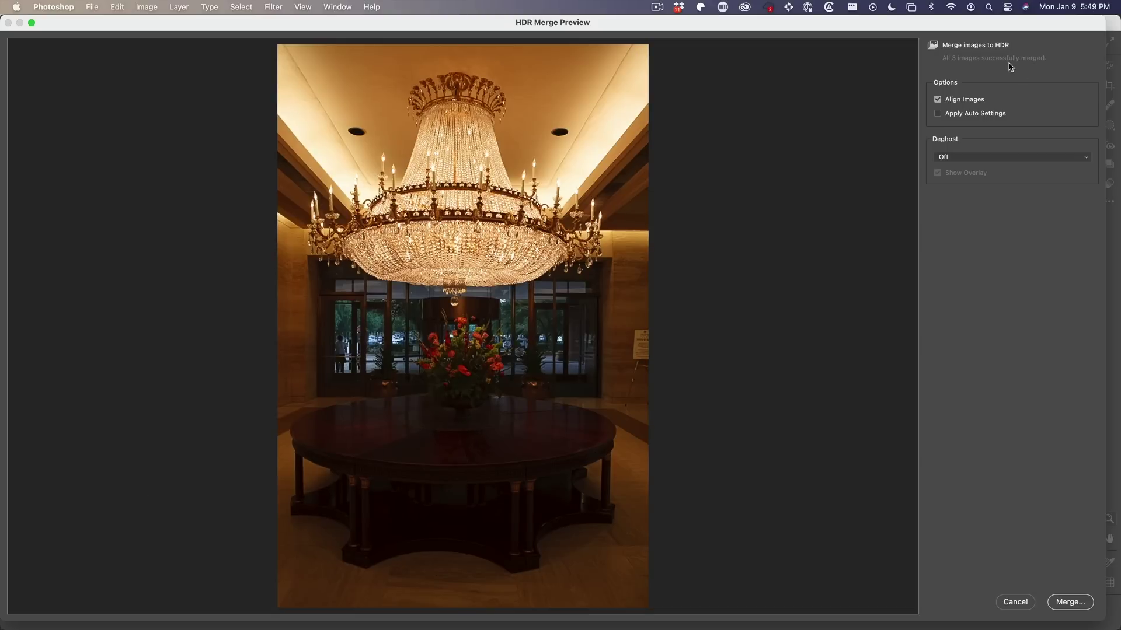
# Merge the HDR preview and save the result as _MG_2717-HDR.dng
pyautogui.click(1069, 602)
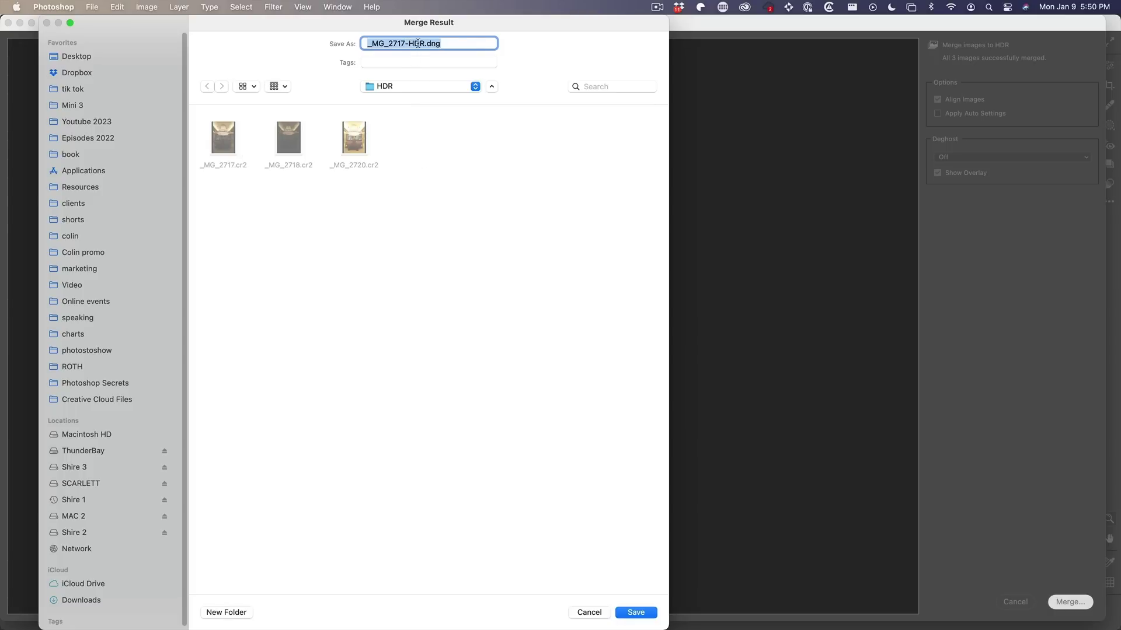
pyautogui.click(635, 613)
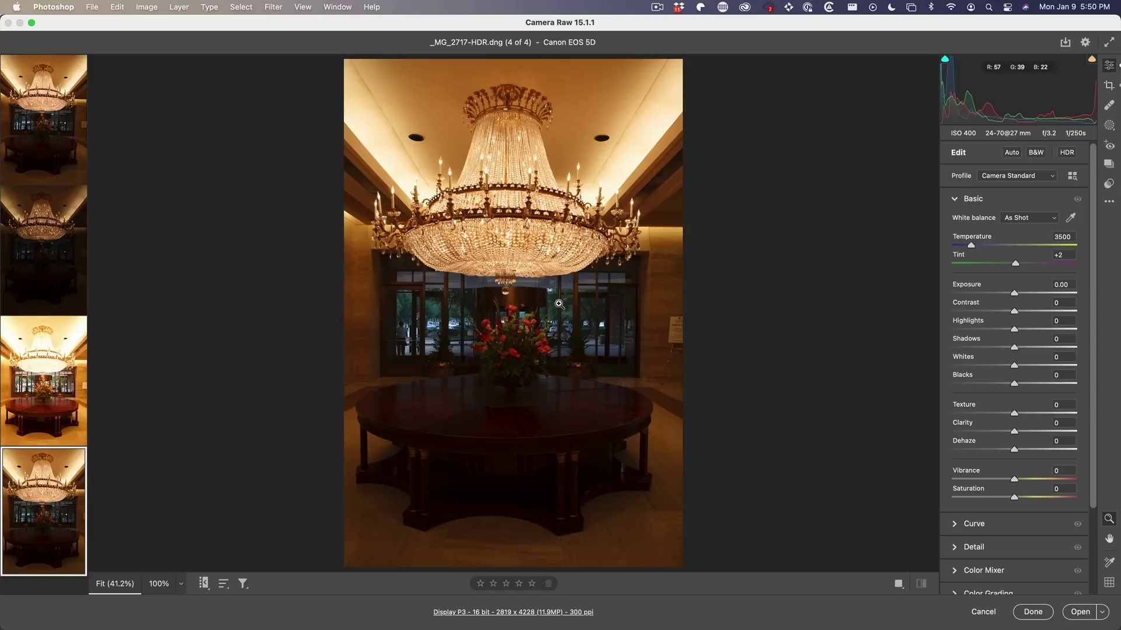
# Confirm HDR Output is checked in Camera Raw's Technology Previews preferences
pyautogui.click(1085, 43)
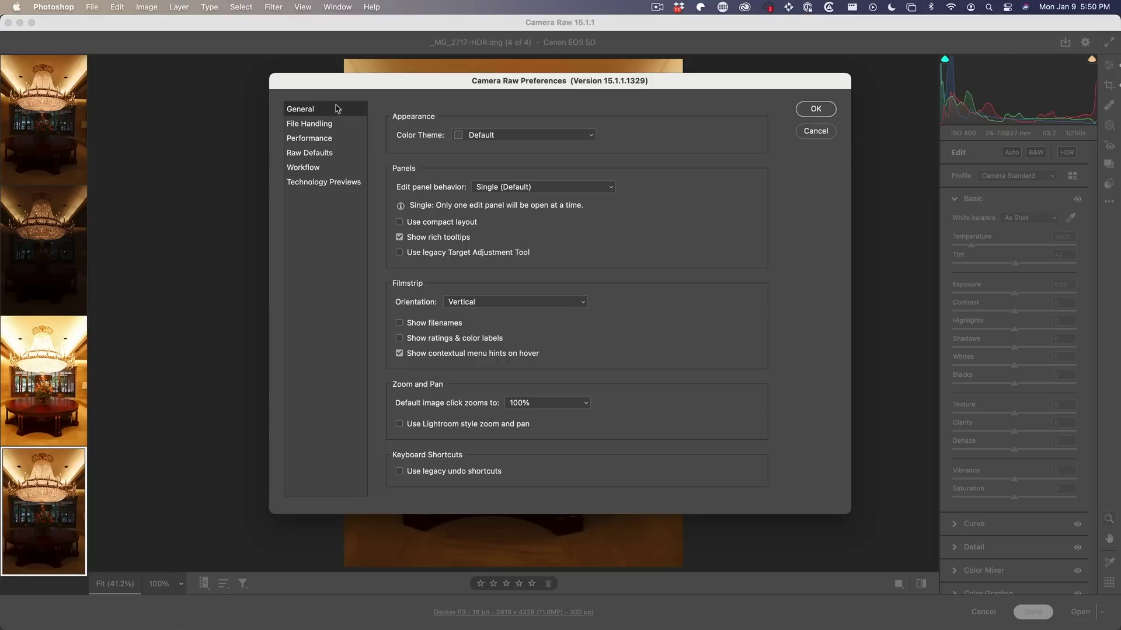
pyautogui.click(331, 183)
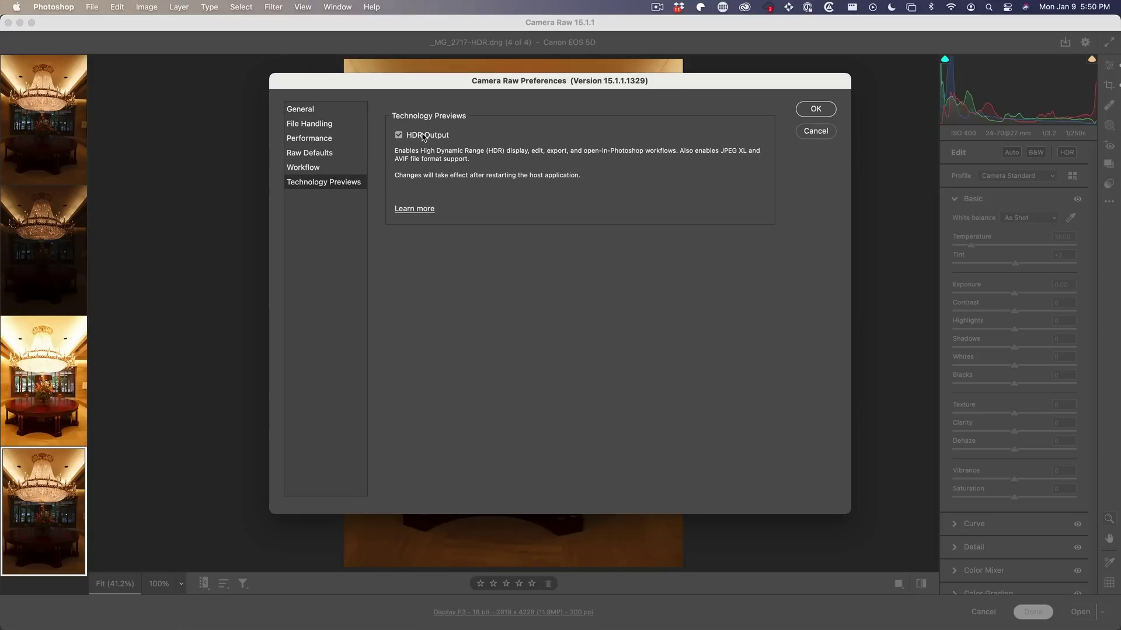
pyautogui.click(824, 113)
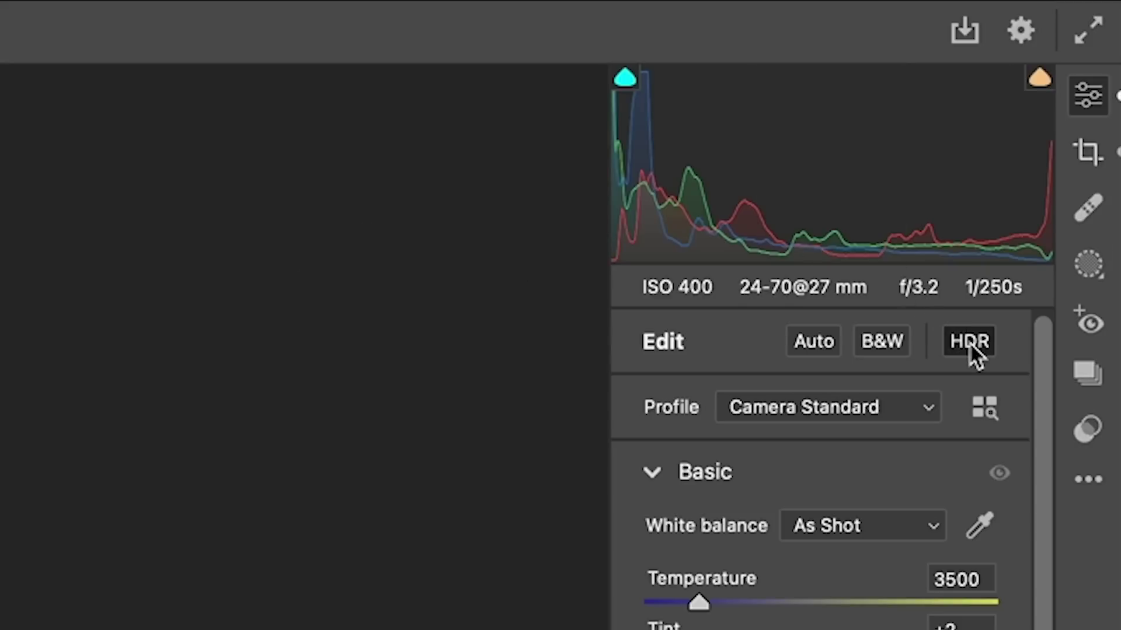
pyautogui.moveTo(968, 341)
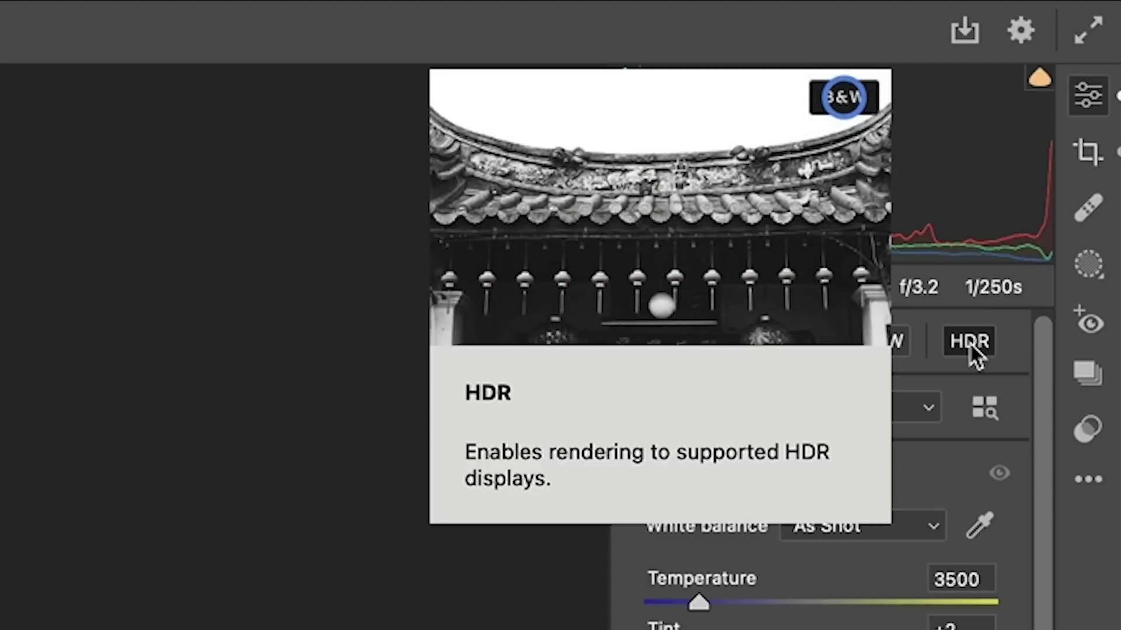
# Enable HDR editing on the merged image and show the HDR range overlay
pyautogui.click(971, 343)
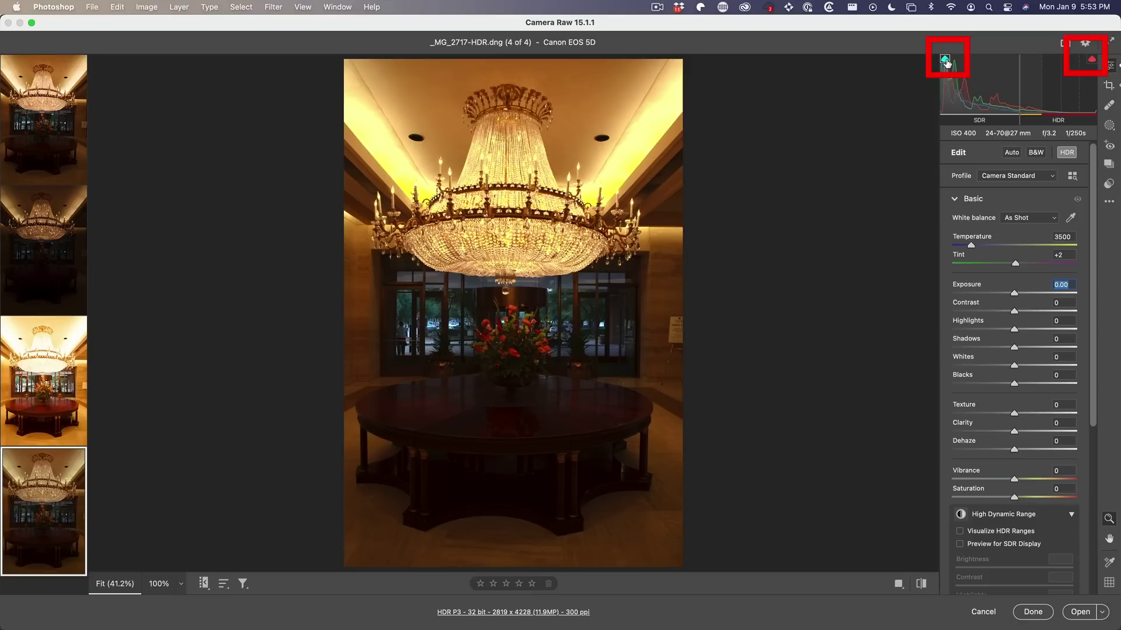
pyautogui.click(1091, 61)
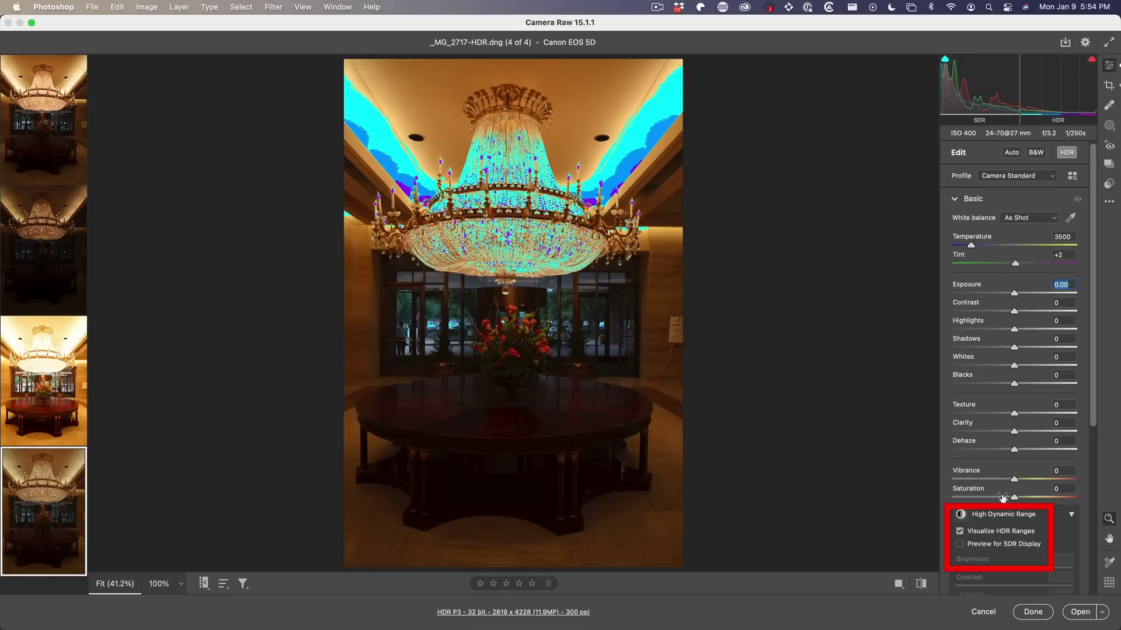
# Toggle Visualize HDR Ranges off, back on from the histogram menu, then off again
pyautogui.click(959, 531)
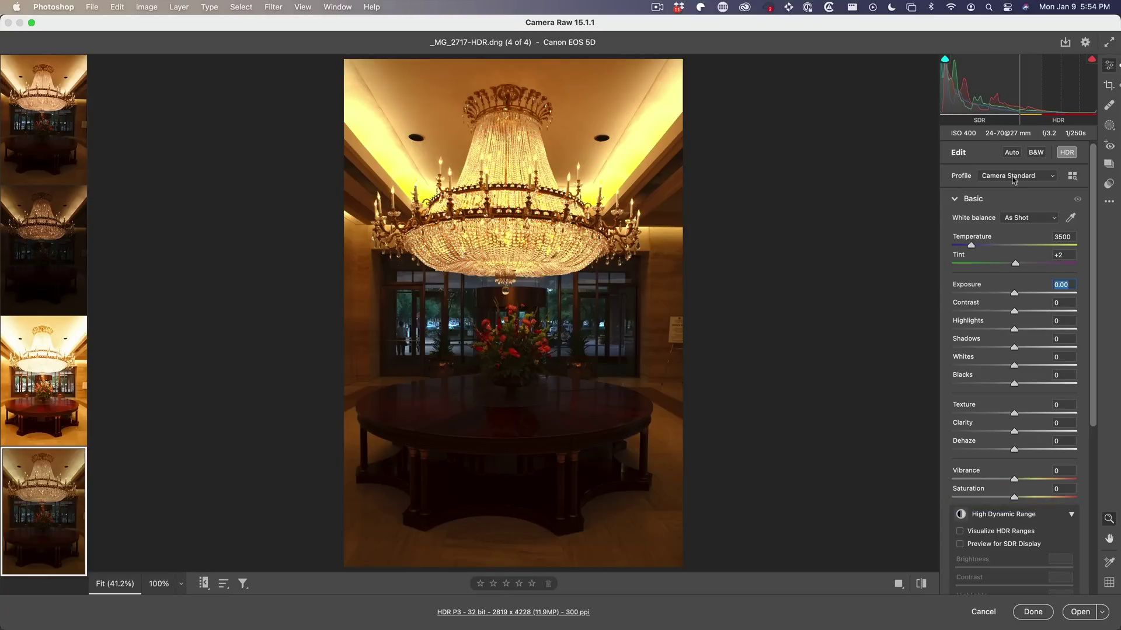
pyautogui.rightClick(995, 80)
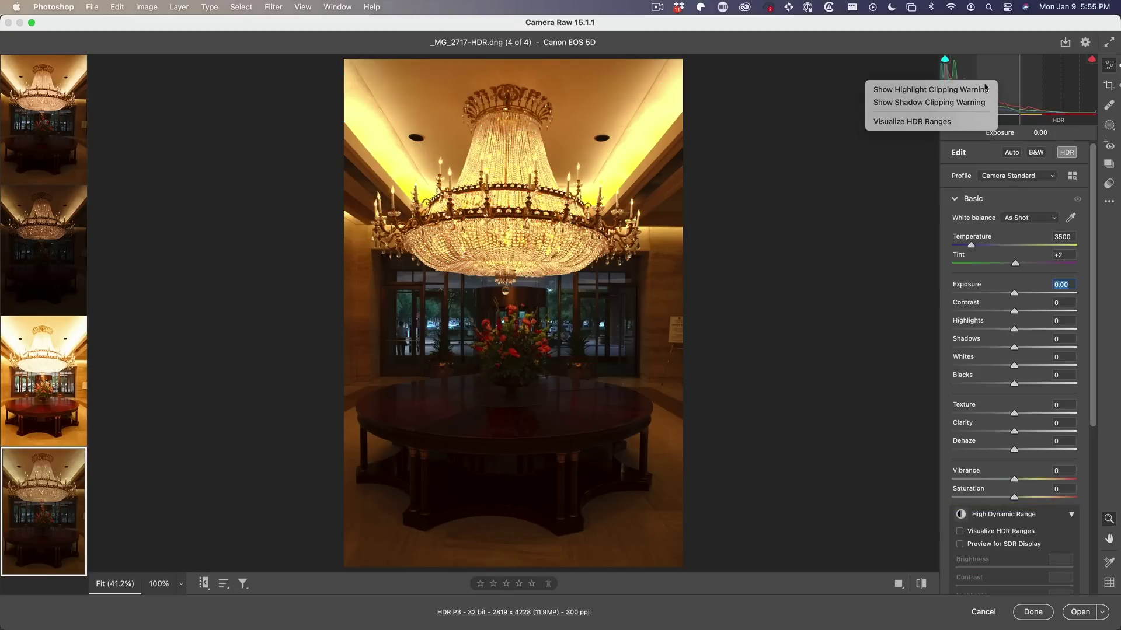
pyautogui.click(948, 122)
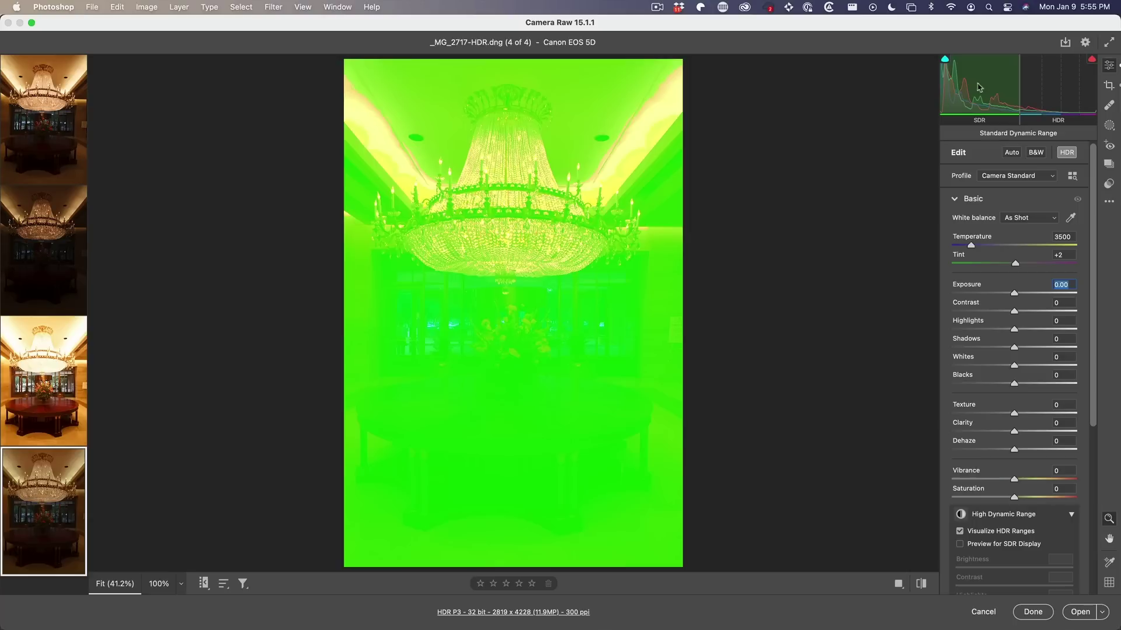
pyautogui.rightClick(989, 64)
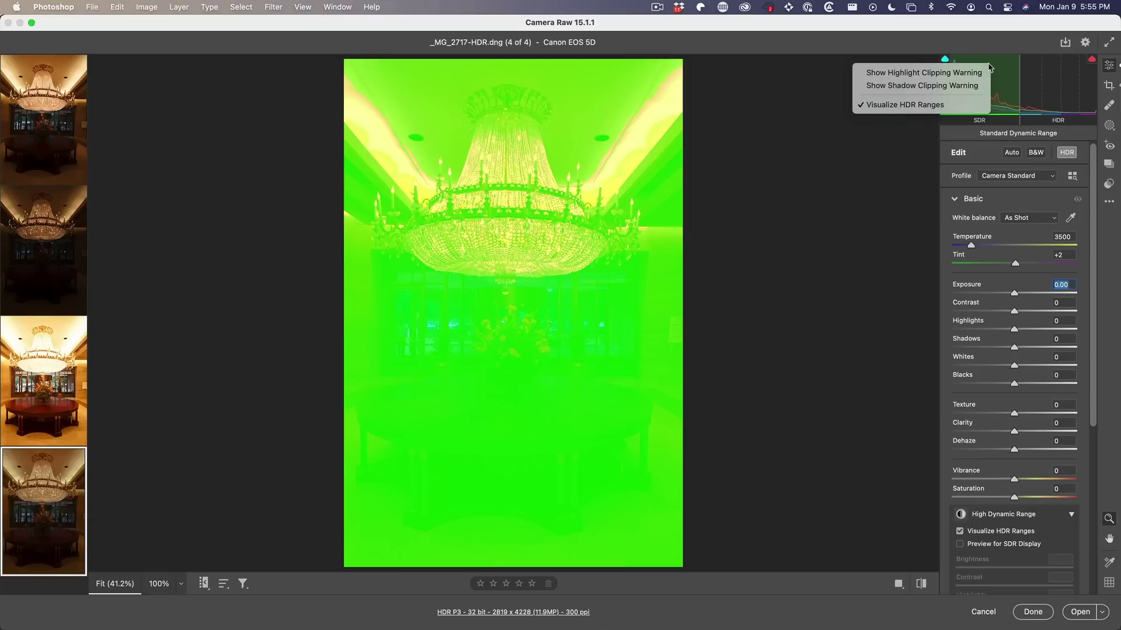
pyautogui.click(964, 108)
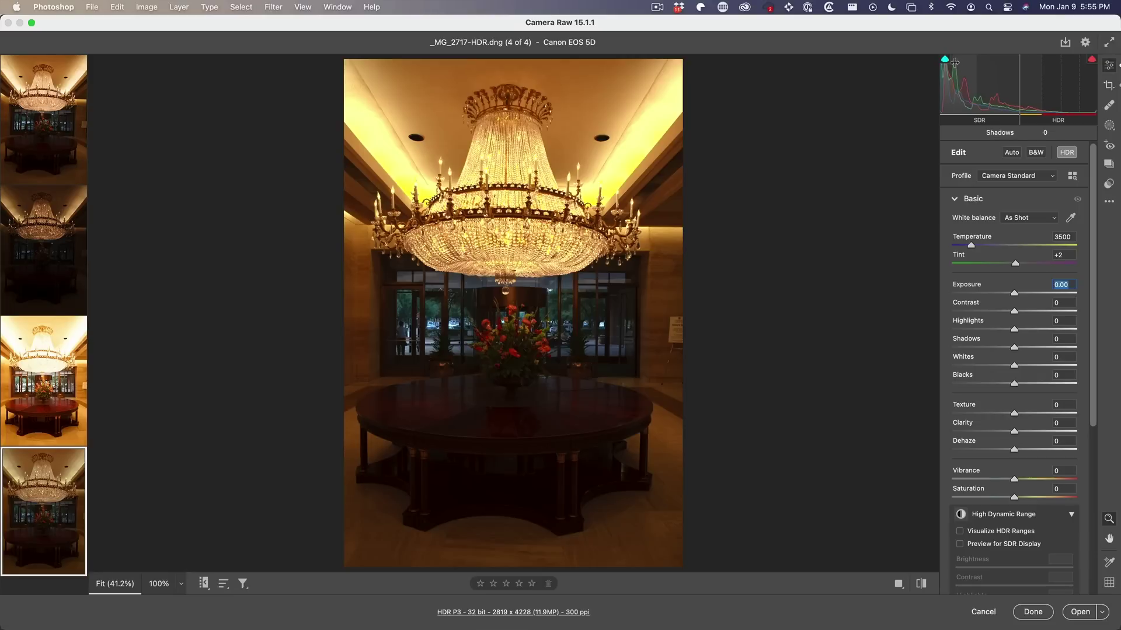
pyautogui.scroll(-5, 1022, 417)
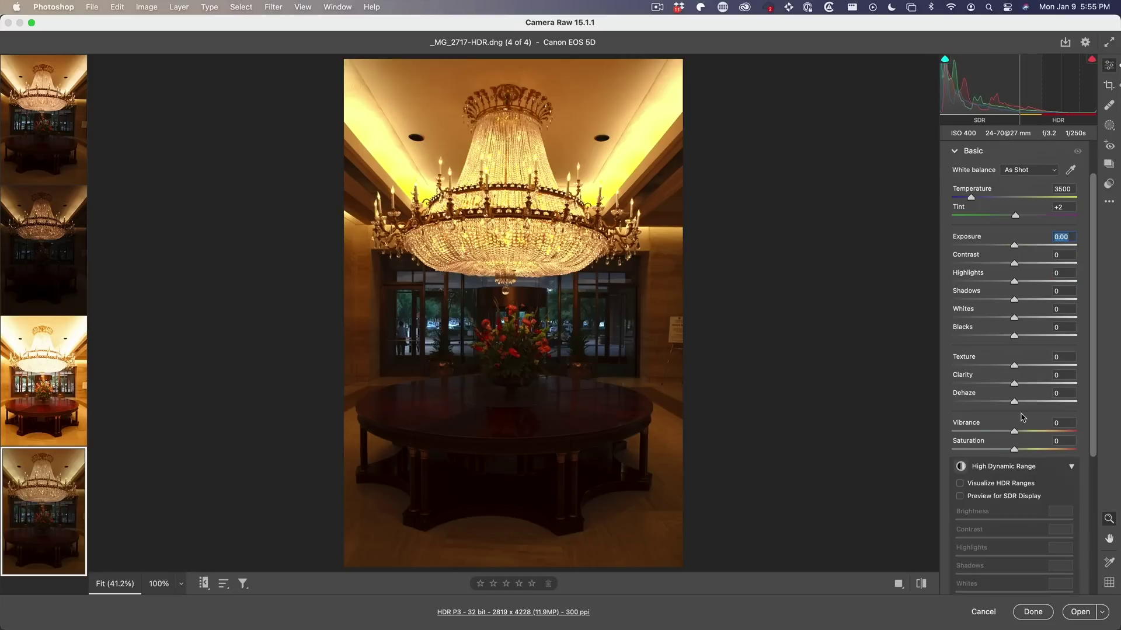
pyautogui.scroll(-1, 1023, 416)
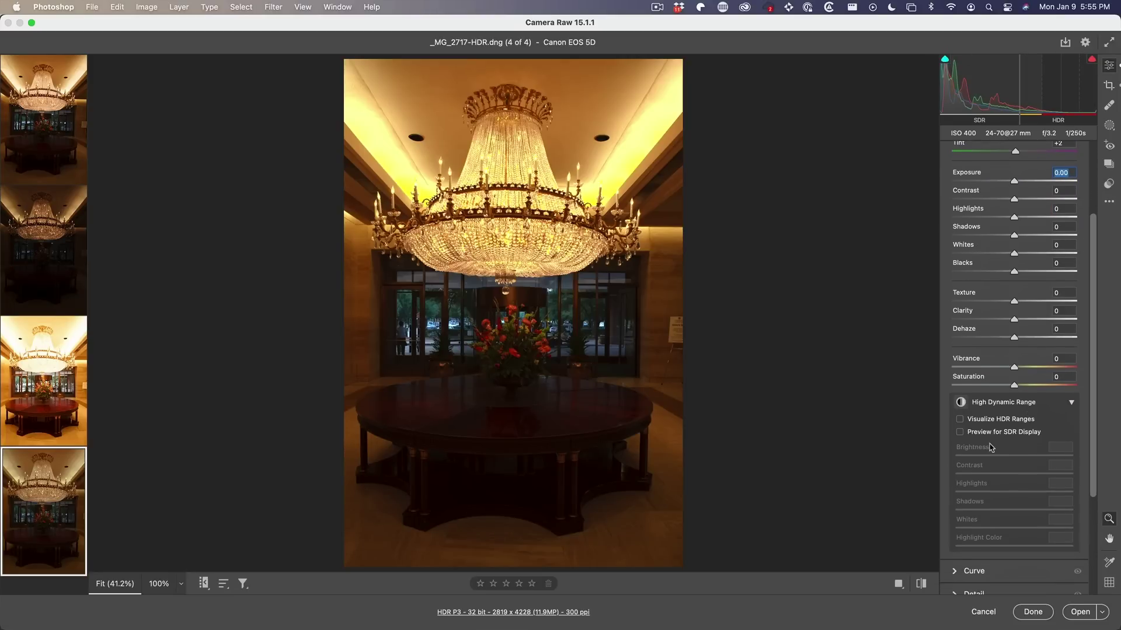
pyautogui.moveTo(1092, 345); pyautogui.dragTo(1091, 371)
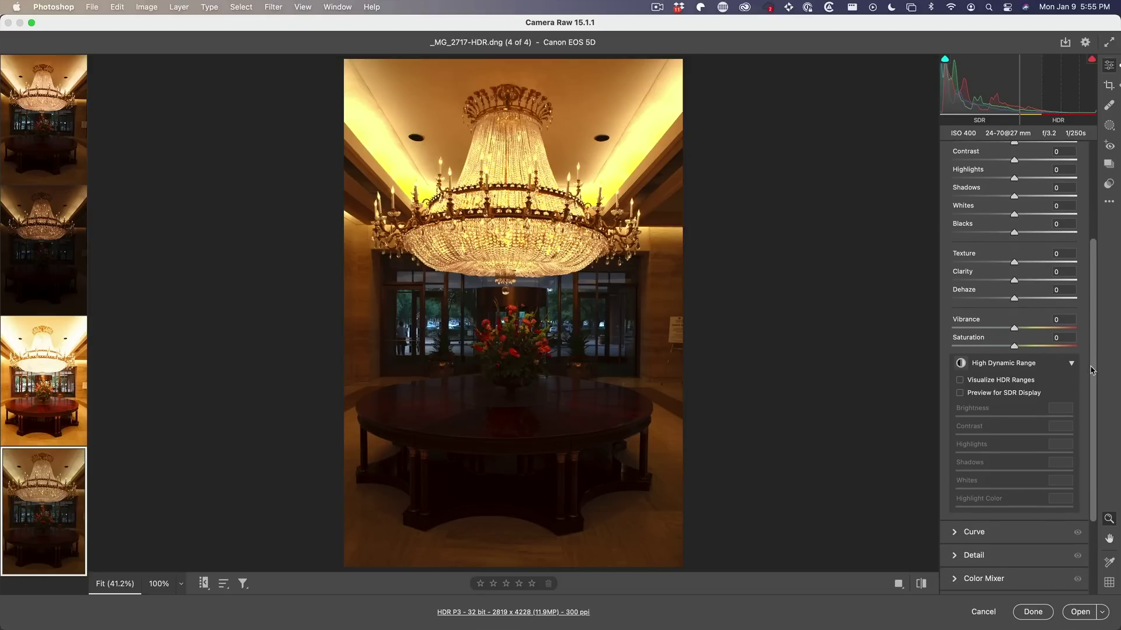
# Preview for SDR Display: Brightness +54, Contrast −64, Highlights +56, Shadows +91, Highlight Color +35
pyautogui.click(995, 398)
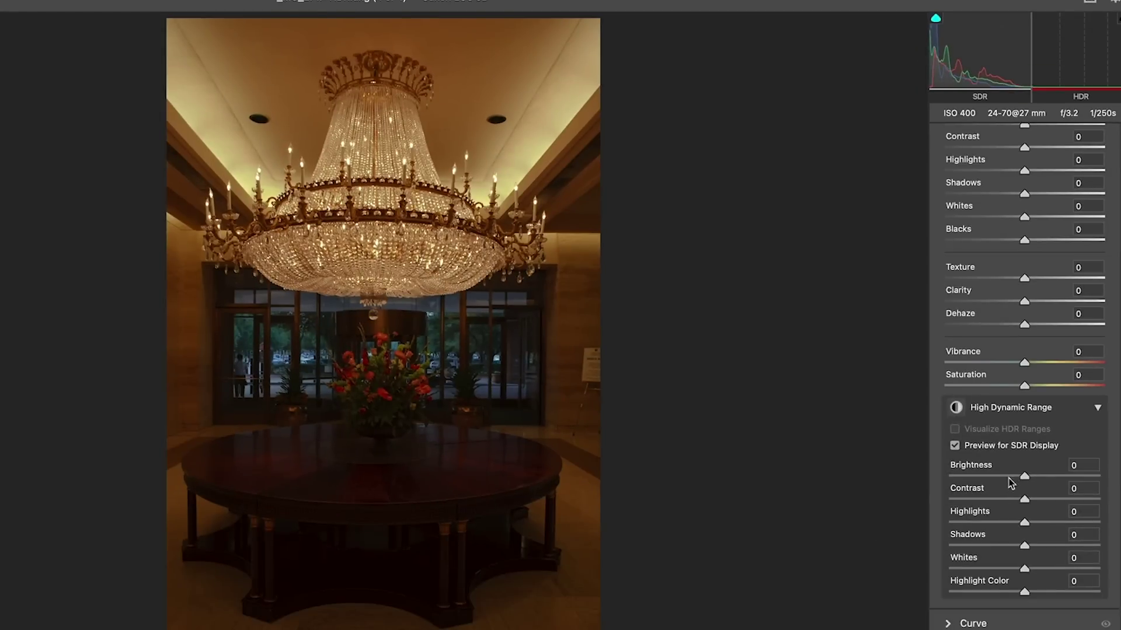
pyautogui.moveTo(1026, 480)
pyautogui.mouseDown()
pyautogui.moveTo(1048, 480)
pyautogui.moveTo(1002, 500)
pyautogui.moveTo(1068, 545)
pyautogui.moveTo(1040, 567)
pyautogui.mouseUp()
pyautogui.moveTo(1024, 592); pyautogui.dragTo(1021, 592)
pyautogui.moveTo(1039, 475); pyautogui.dragTo(1064, 475)
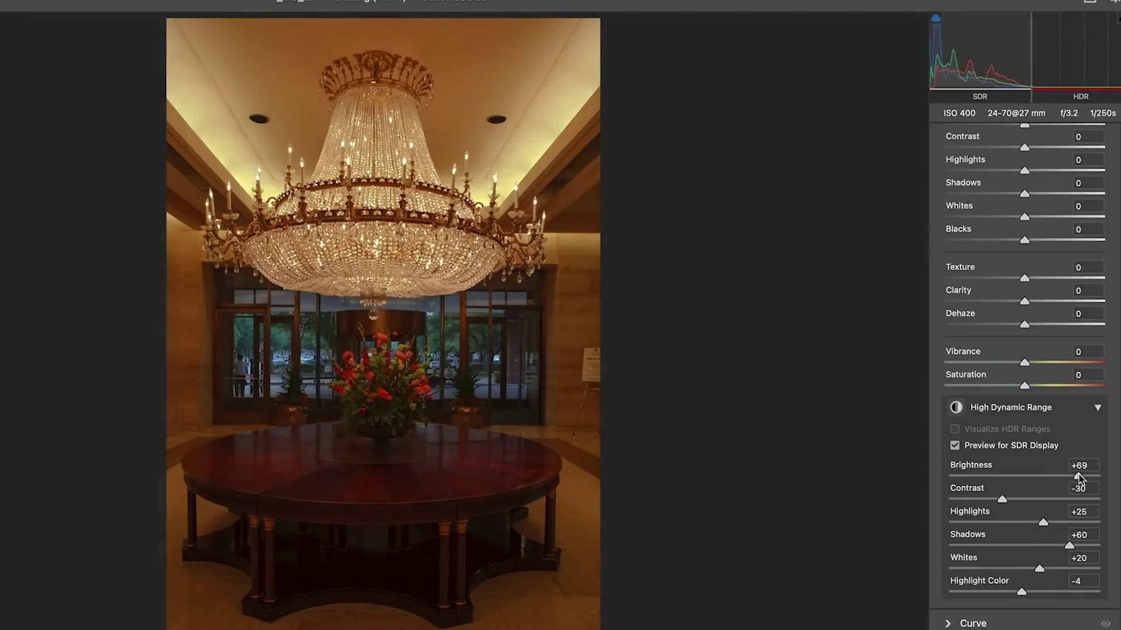
pyautogui.moveTo(1001, 499); pyautogui.dragTo(976, 499)
pyautogui.moveTo(1043, 522); pyautogui.dragTo(1066, 522)
pyautogui.moveTo(1068, 545); pyautogui.dragTo(1092, 545)
pyautogui.moveTo(1021, 592)
pyautogui.mouseDown()
pyautogui.moveTo(1050, 592)
pyautogui.moveTo(1036, 569)
pyautogui.mouseUp()
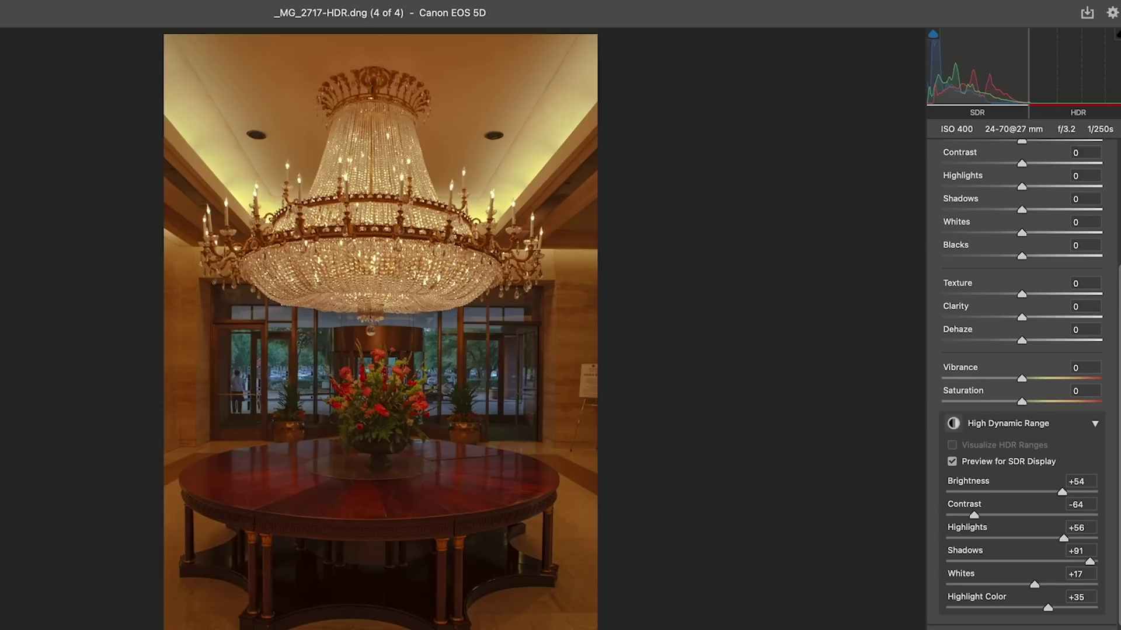
pyautogui.scroll(2, 1023, 350)
pyautogui.scroll(1, 1023, 350)
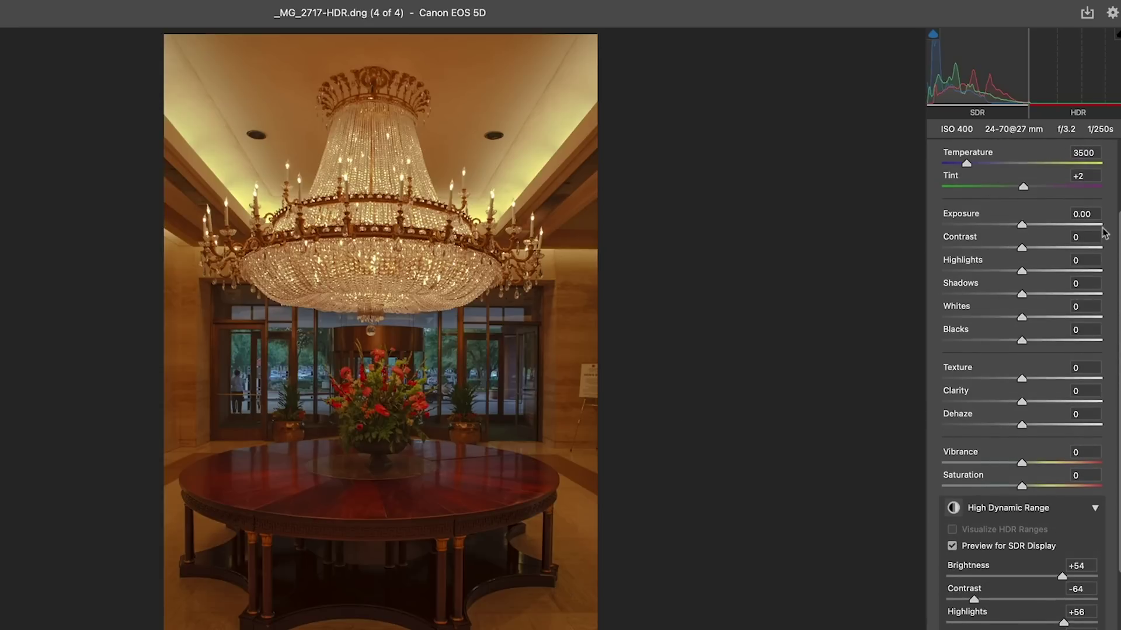
pyautogui.scroll(2, 1022, 385)
pyautogui.scroll(-2, 1023, 386)
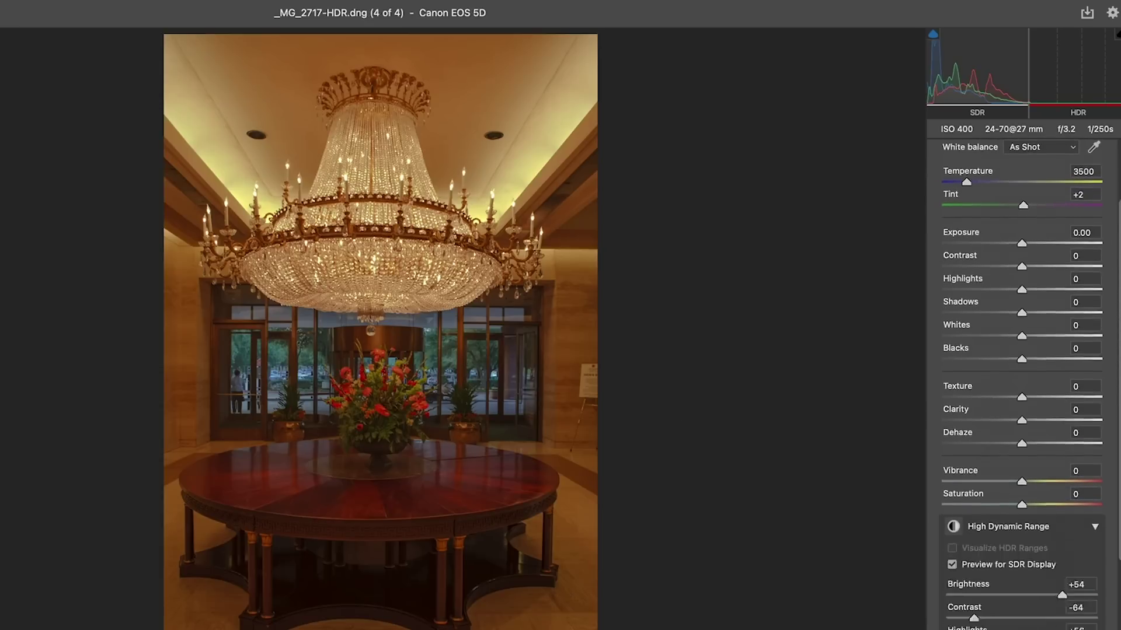
pyautogui.scroll(-4, 1023, 385)
pyautogui.scroll(-1, 1023, 385)
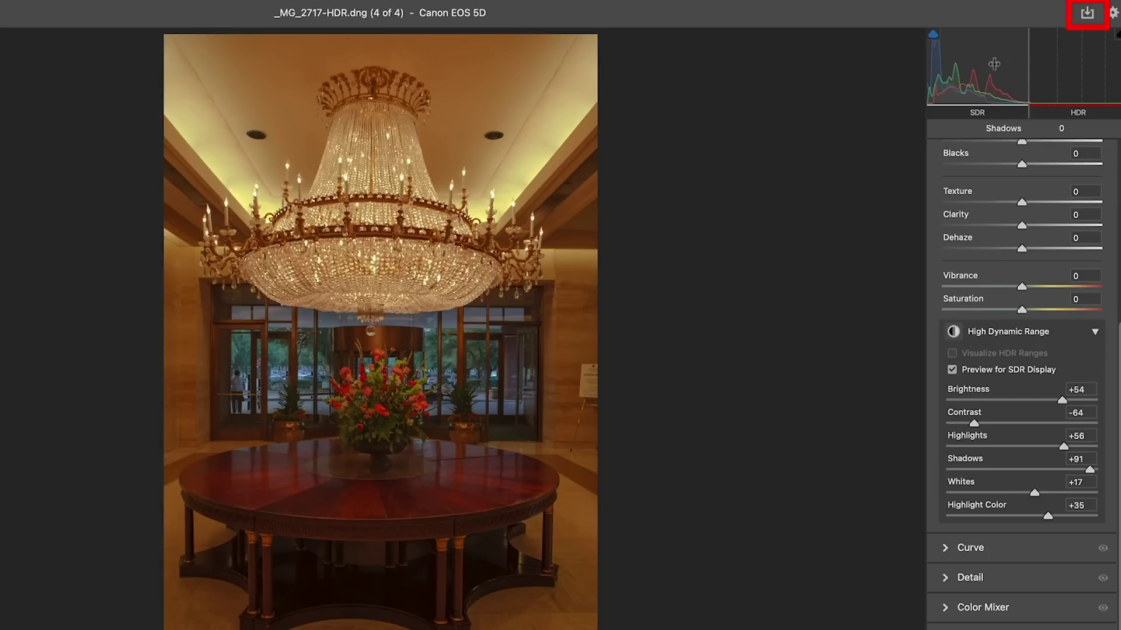
pyautogui.click(1086, 17)
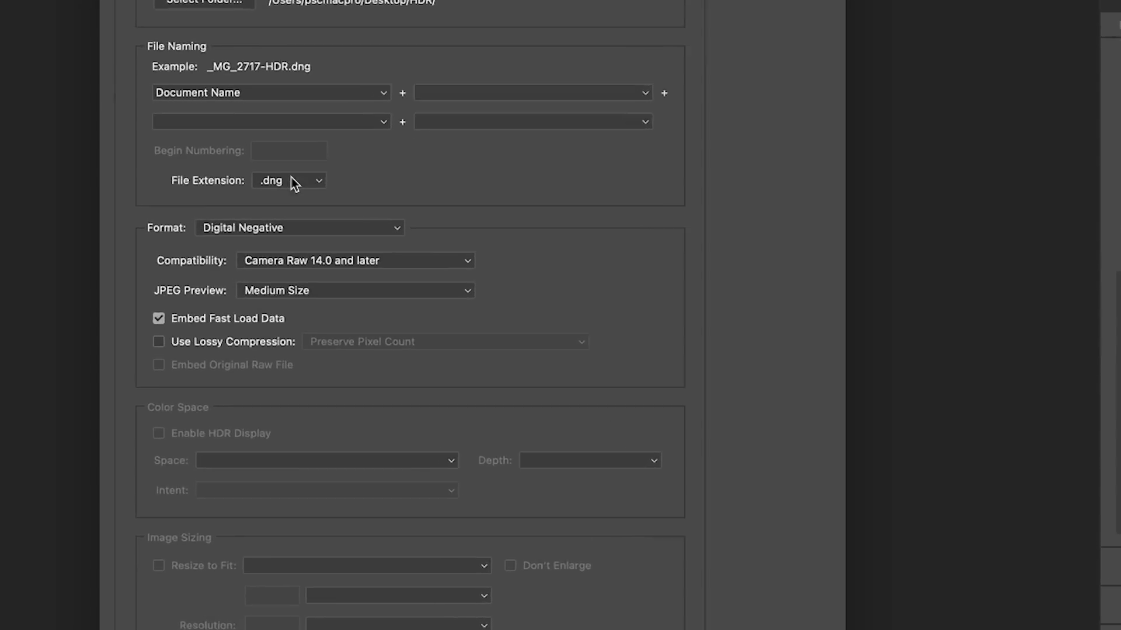
# Choose the .jxl (JPEG XL) file extension in Camera Raw's Save Options, then close the dialog
pyautogui.click(292, 182)
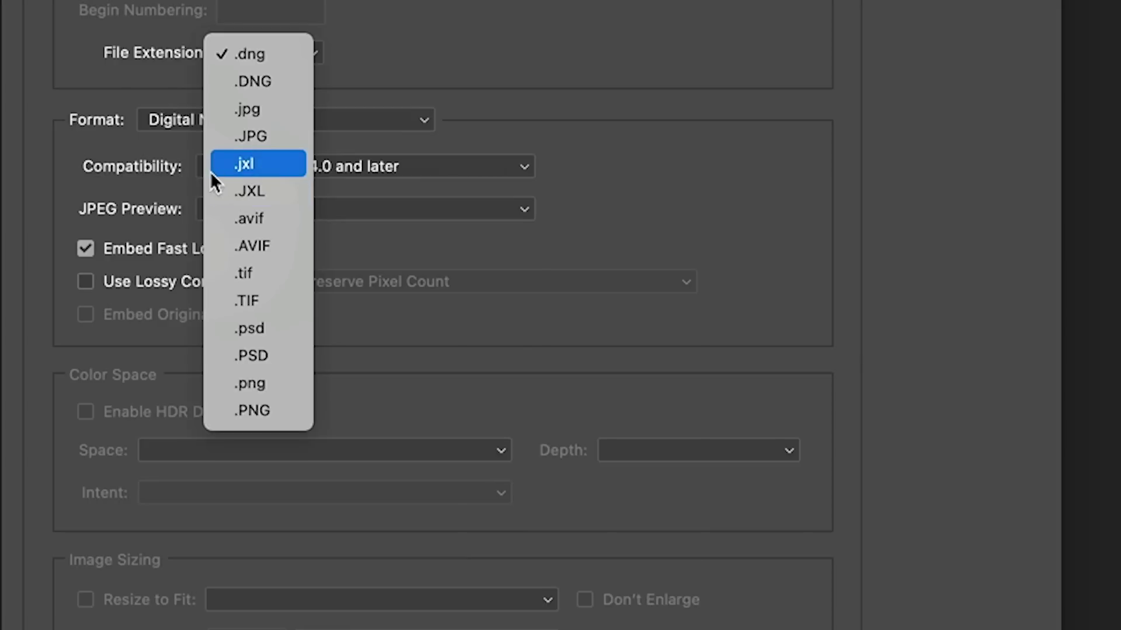
pyautogui.click(290, 179)
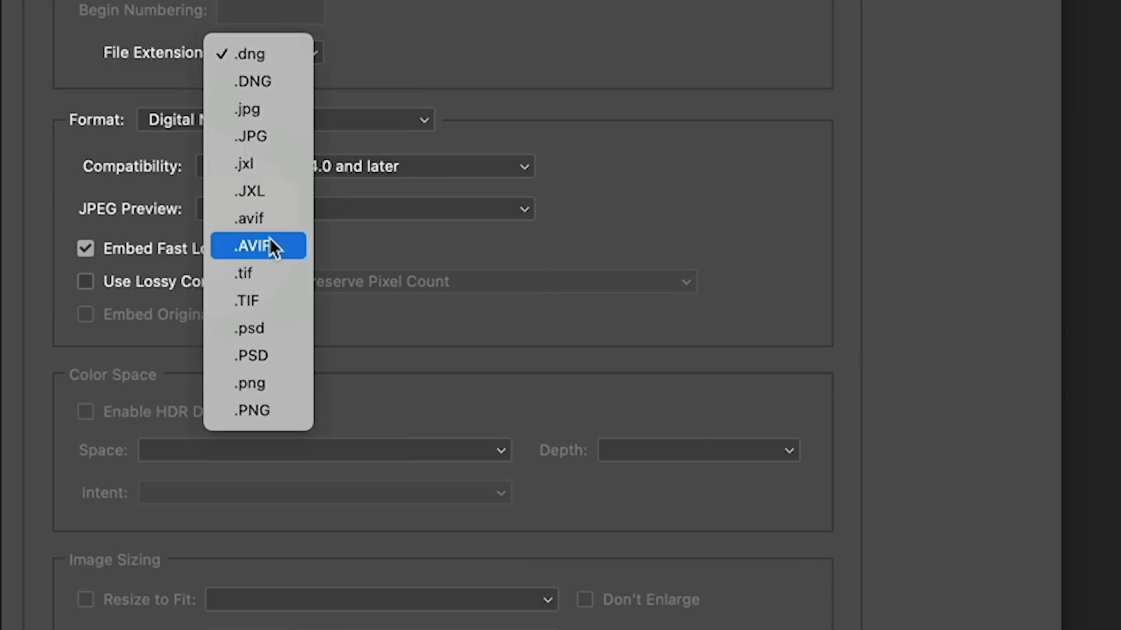
pyautogui.click(287, 170)
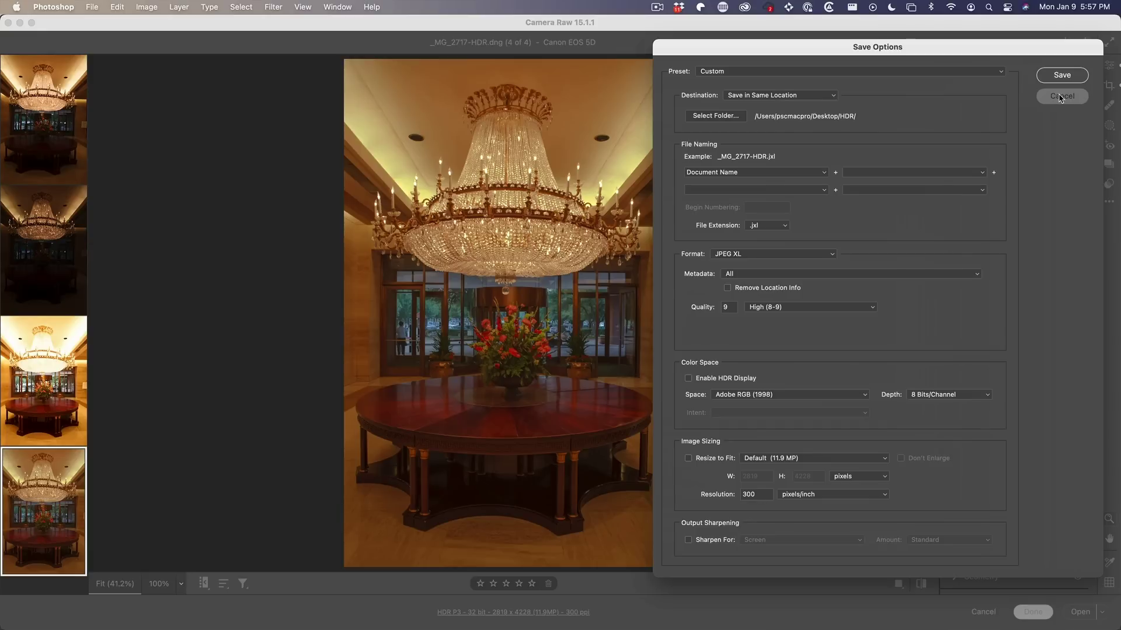
pyautogui.click(1056, 77)
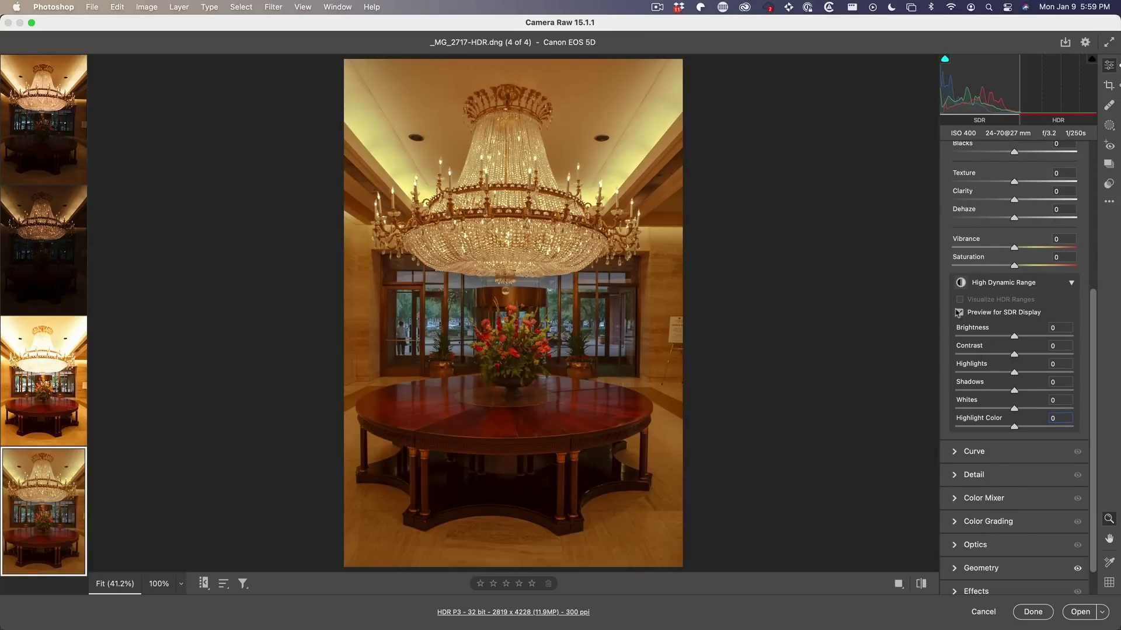
pyautogui.click(959, 313)
pyautogui.click(960, 312)
pyautogui.moveTo(1092, 306); pyautogui.dragTo(1098, 216)
pyautogui.scroll(2, 1035, 244)
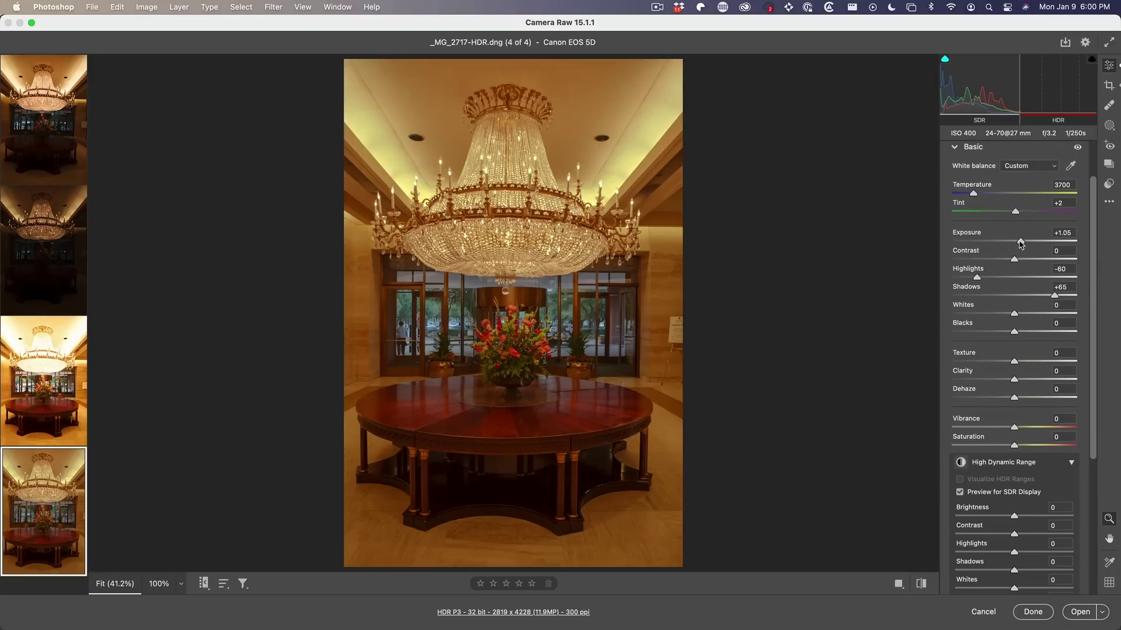
pyautogui.moveTo(1020, 243); pyautogui.dragTo(1009, 260)
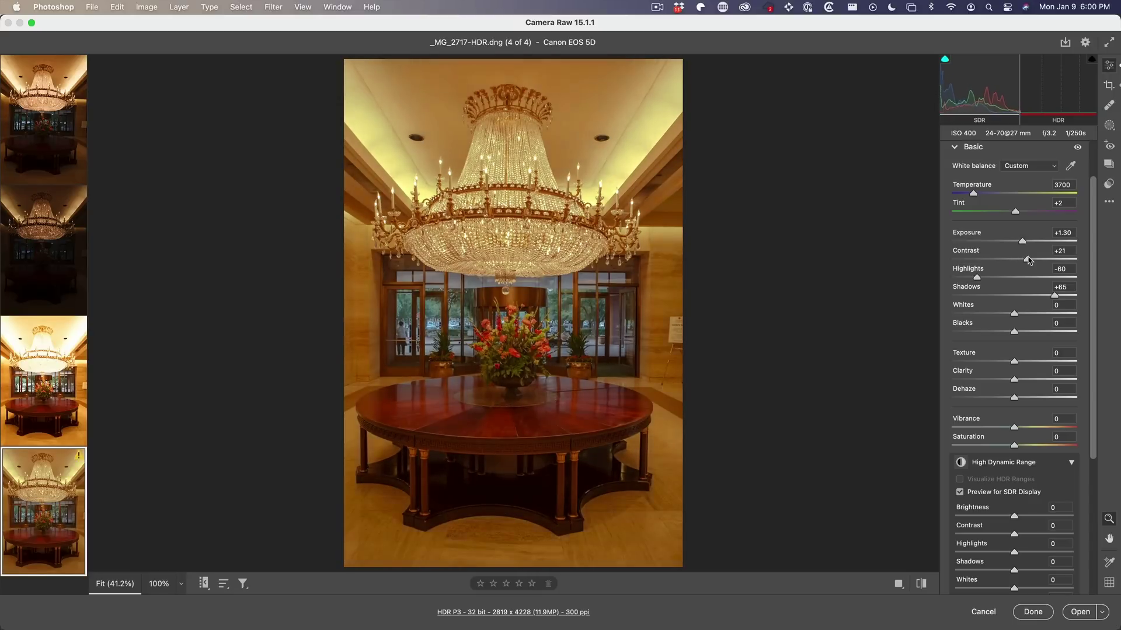
pyautogui.moveTo(973, 193); pyautogui.dragTo(964, 193)
pyautogui.moveTo(1013, 428)
pyautogui.mouseDown()
pyautogui.moveTo(1035, 428)
pyautogui.moveTo(1016, 428)
pyautogui.mouseUp()
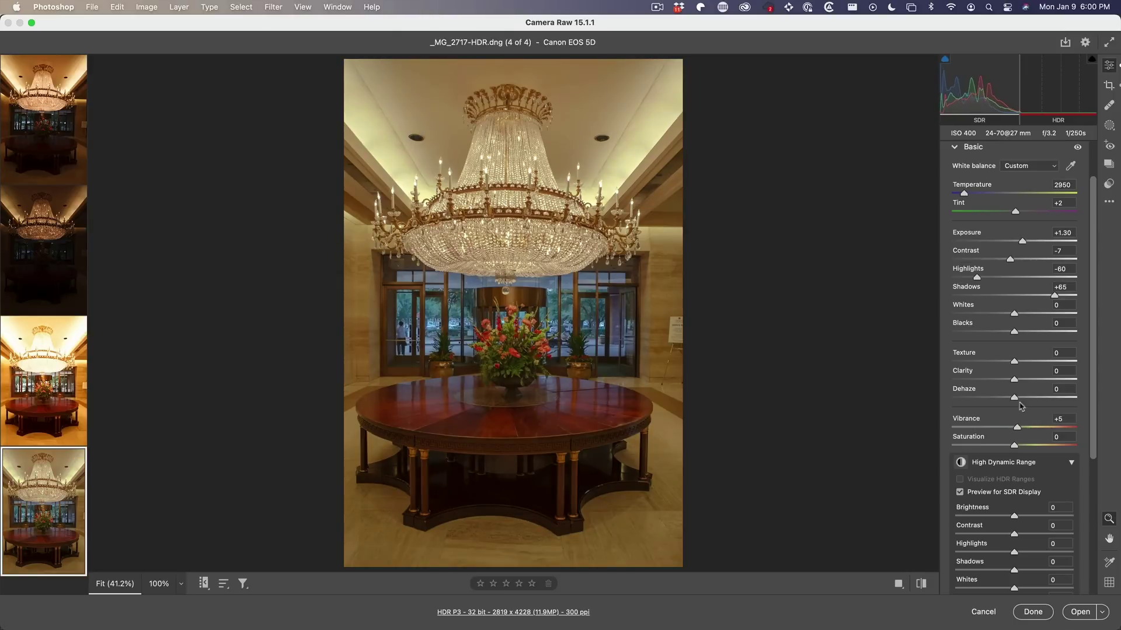
pyautogui.moveTo(1013, 313); pyautogui.dragTo(1010, 333)
pyautogui.moveTo(976, 278); pyautogui.dragTo(965, 278)
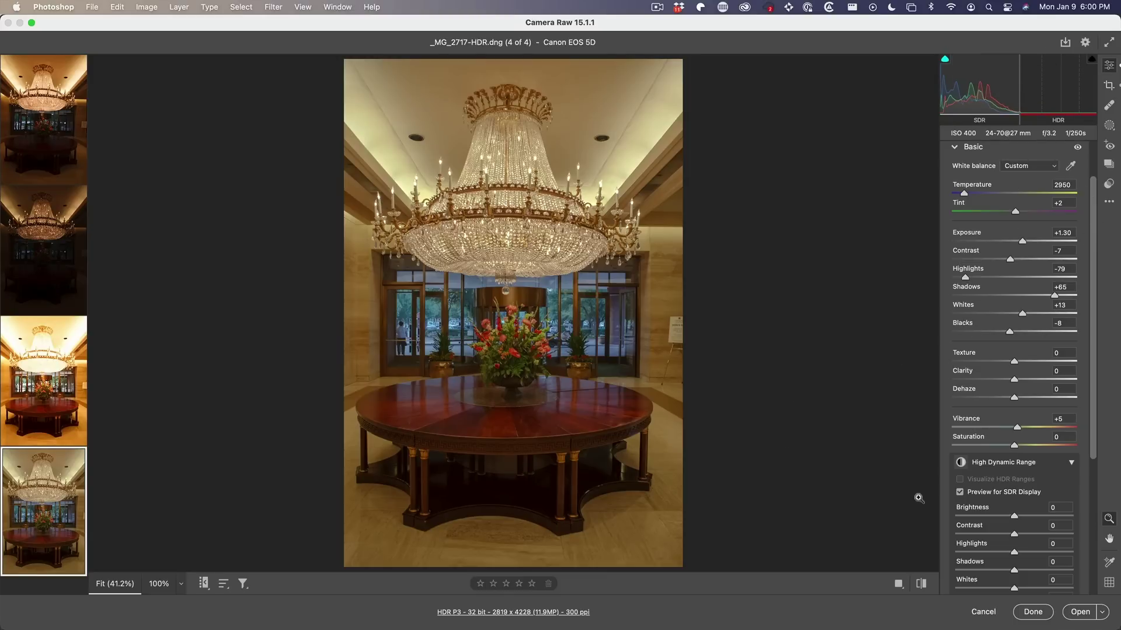
pyautogui.click(960, 493)
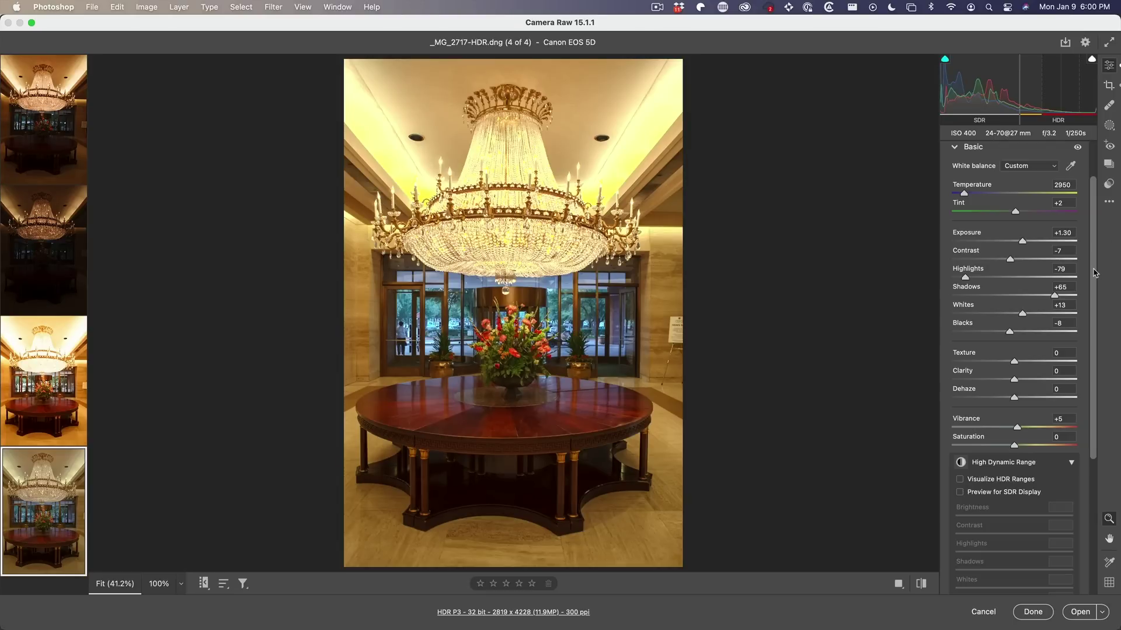
pyautogui.moveTo(1094, 273); pyautogui.dragTo(1097, 228)
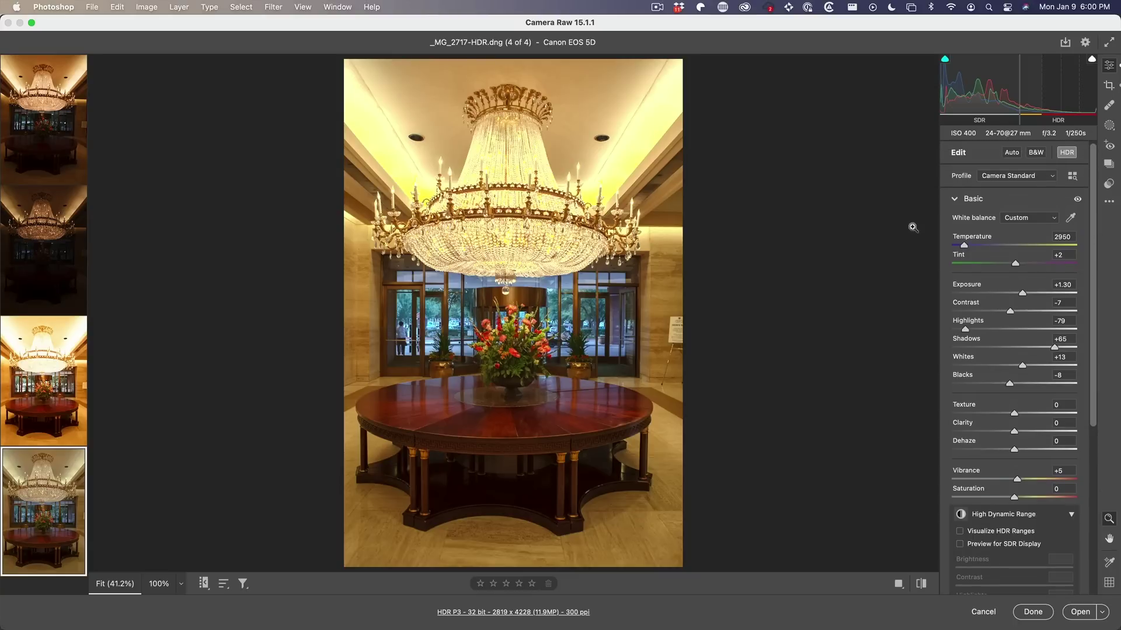
pyautogui.click(1065, 44)
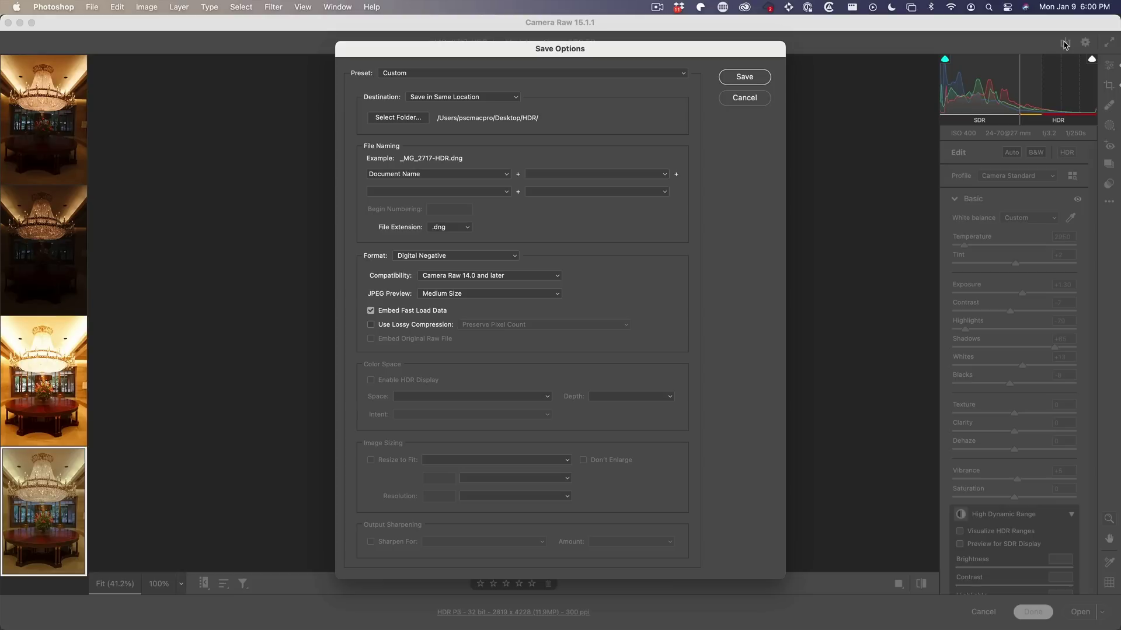
# Save as a .jxl JPEG XL file with Enable HDR Display on in HDR Rec. 2020
pyautogui.click(456, 228)
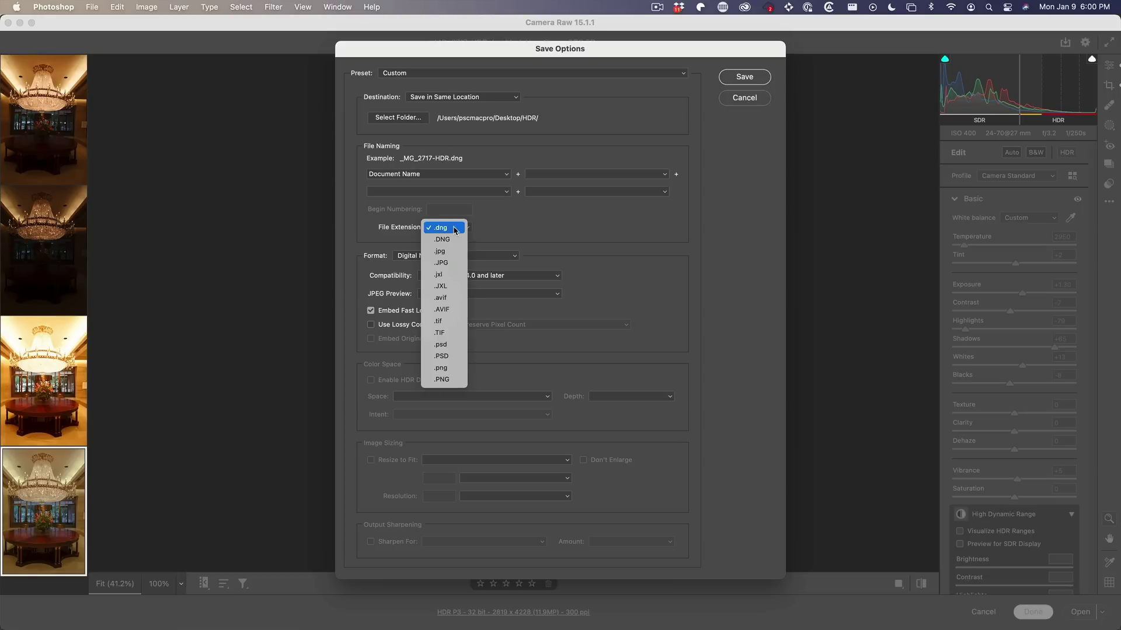
pyautogui.click(439, 275)
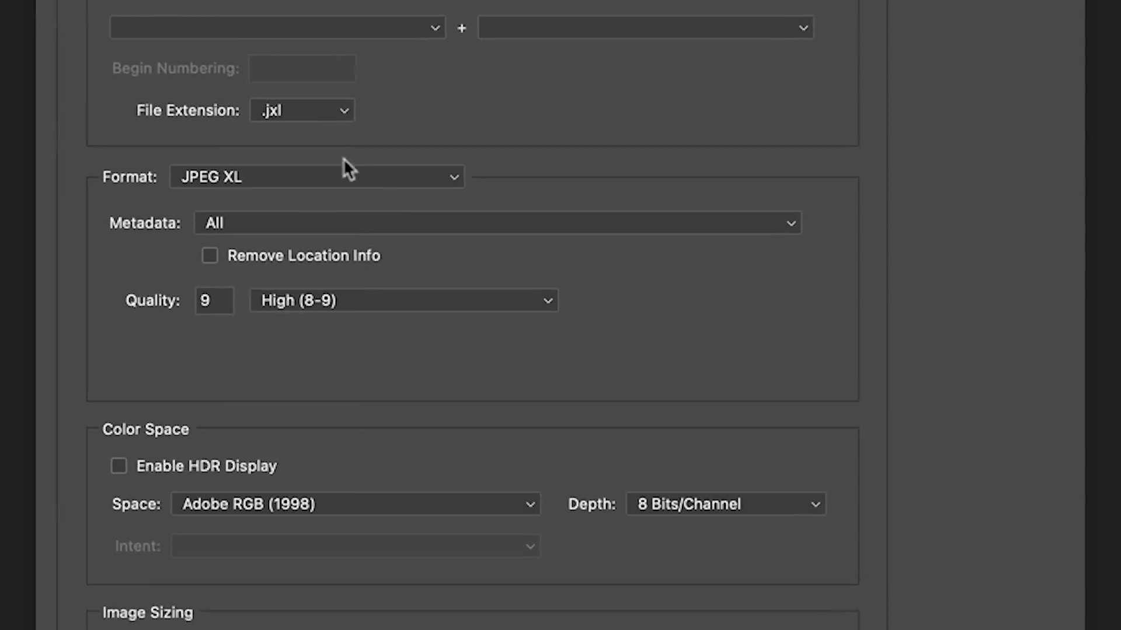
pyautogui.click(126, 472)
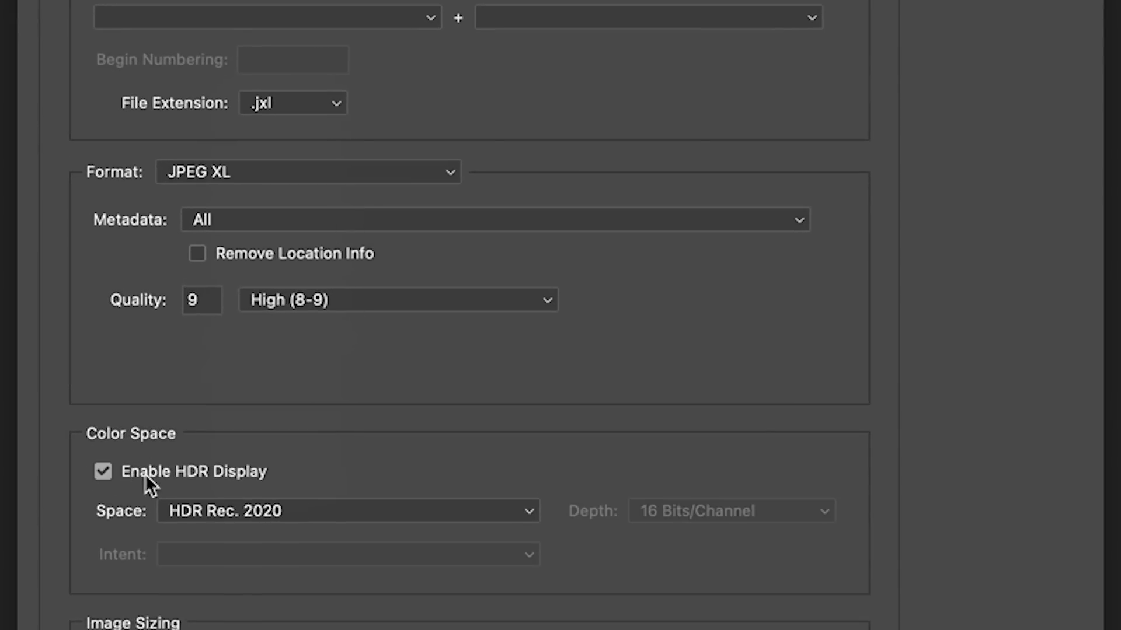
pyautogui.click(217, 512)
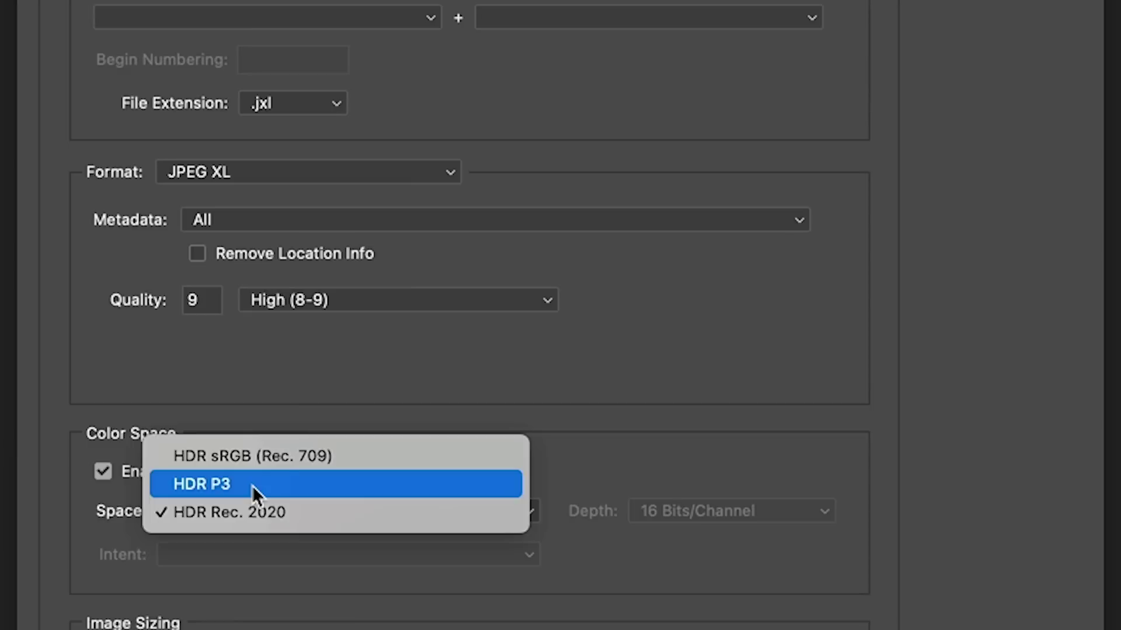
pyautogui.click(360, 512)
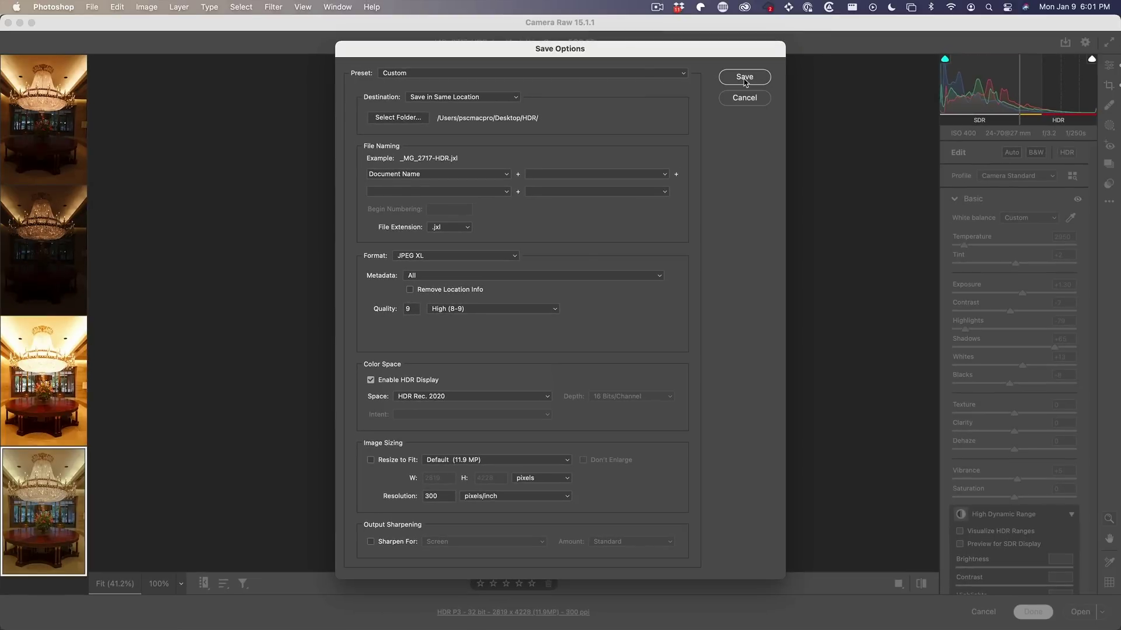
pyautogui.click(464, 229)
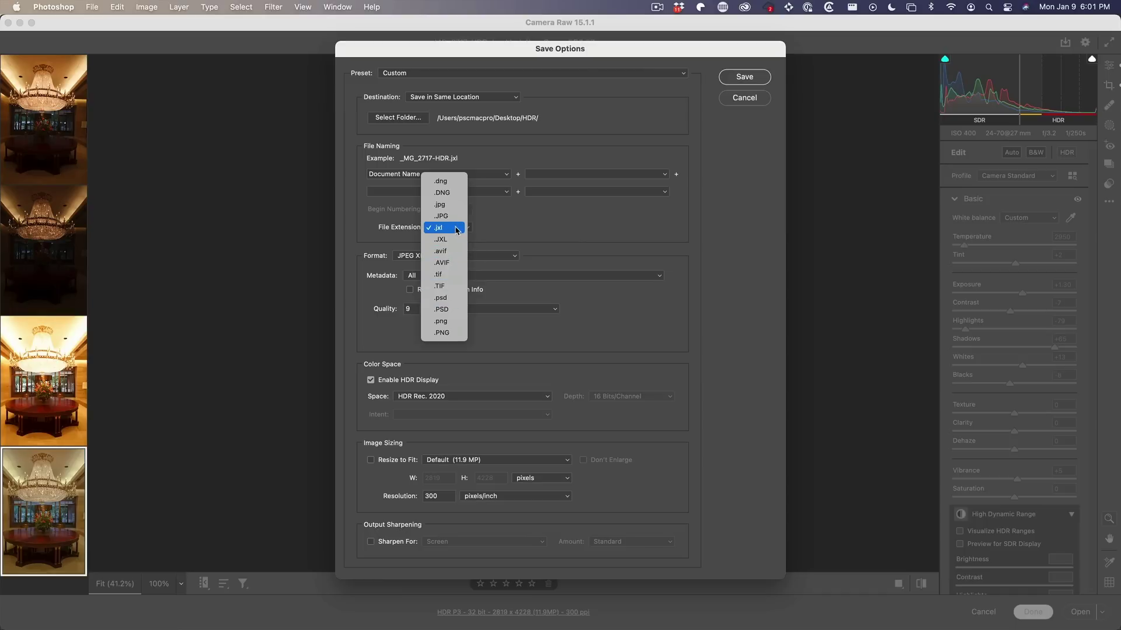
pyautogui.click(447, 228)
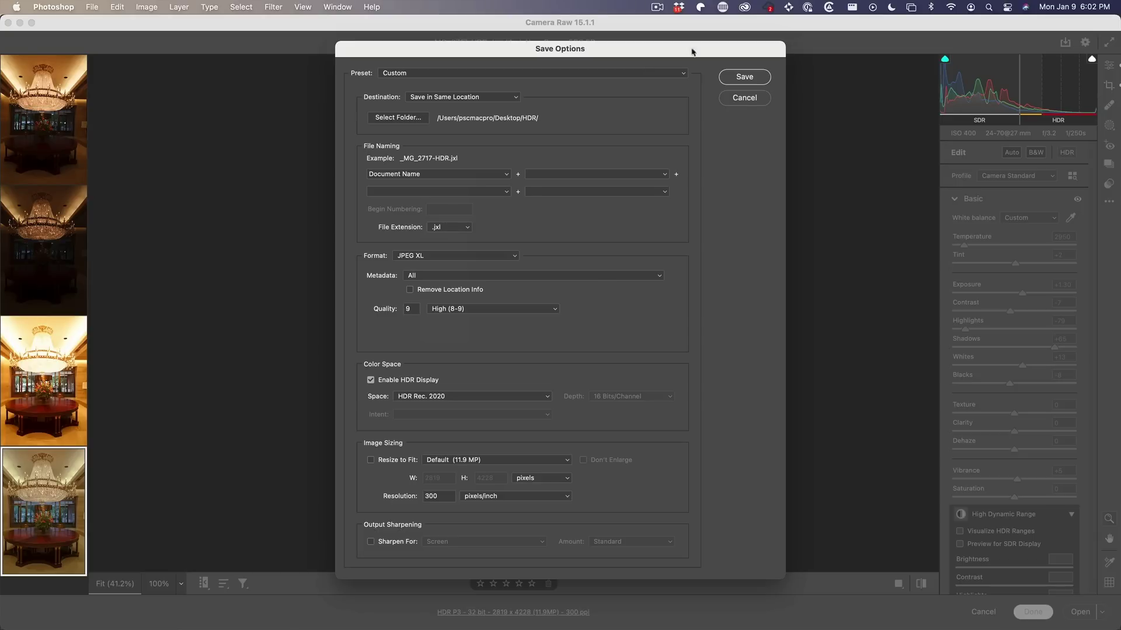
# Cancel the save and open the chandelier image in Photoshop as Layer 0
pyautogui.click(746, 99)
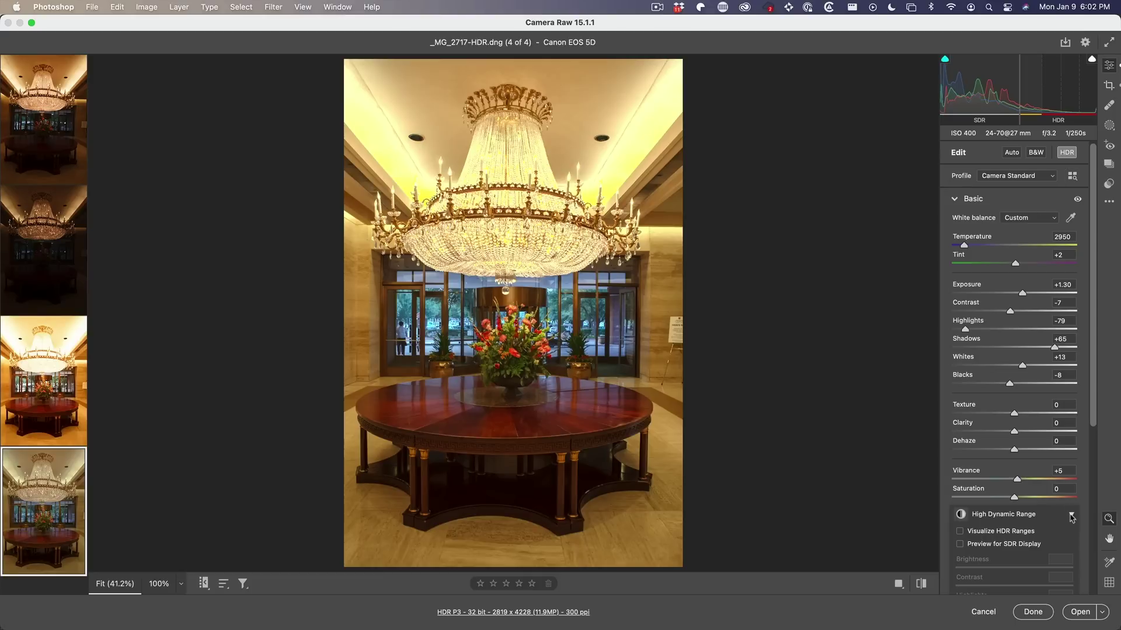
pyautogui.click(1081, 612)
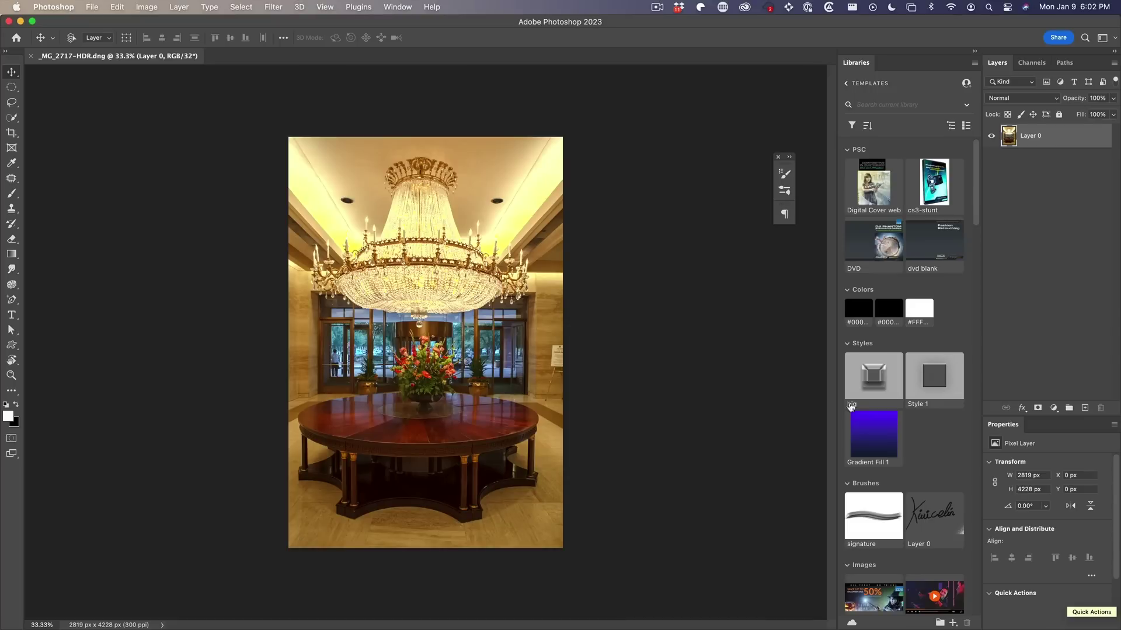
pyautogui.scroll(2, 431, 266)
pyautogui.scroll(2, 432, 267)
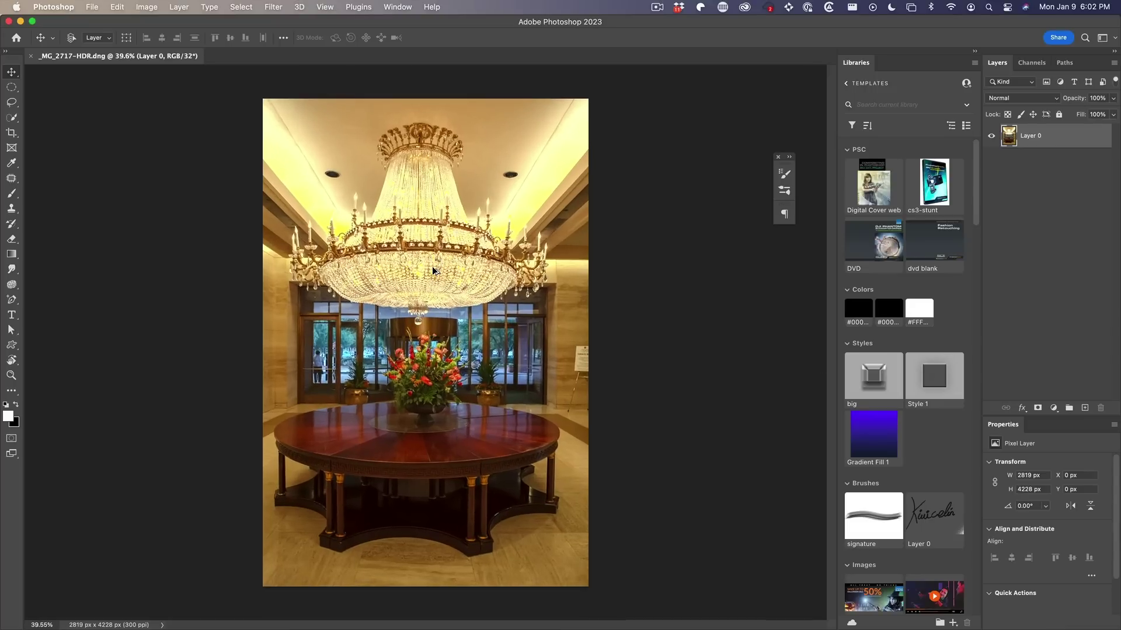
pyautogui.scroll(1, 431, 267)
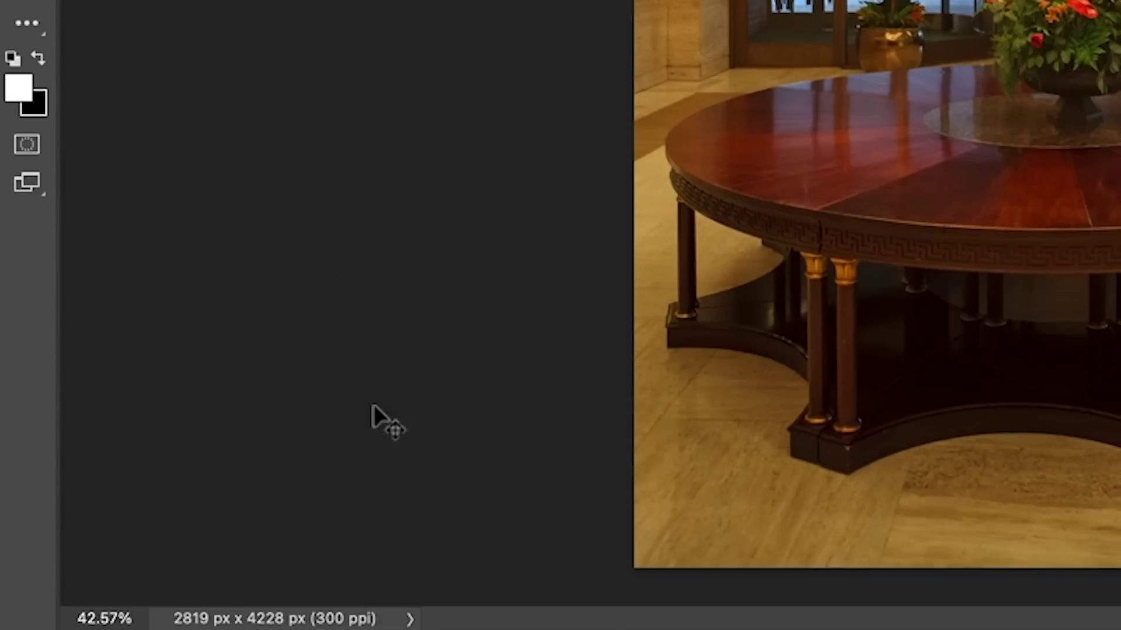
# Show 32-bit Exposure in the status bar, nudge exposure up and back, and browse Filter
pyautogui.click(408, 618)
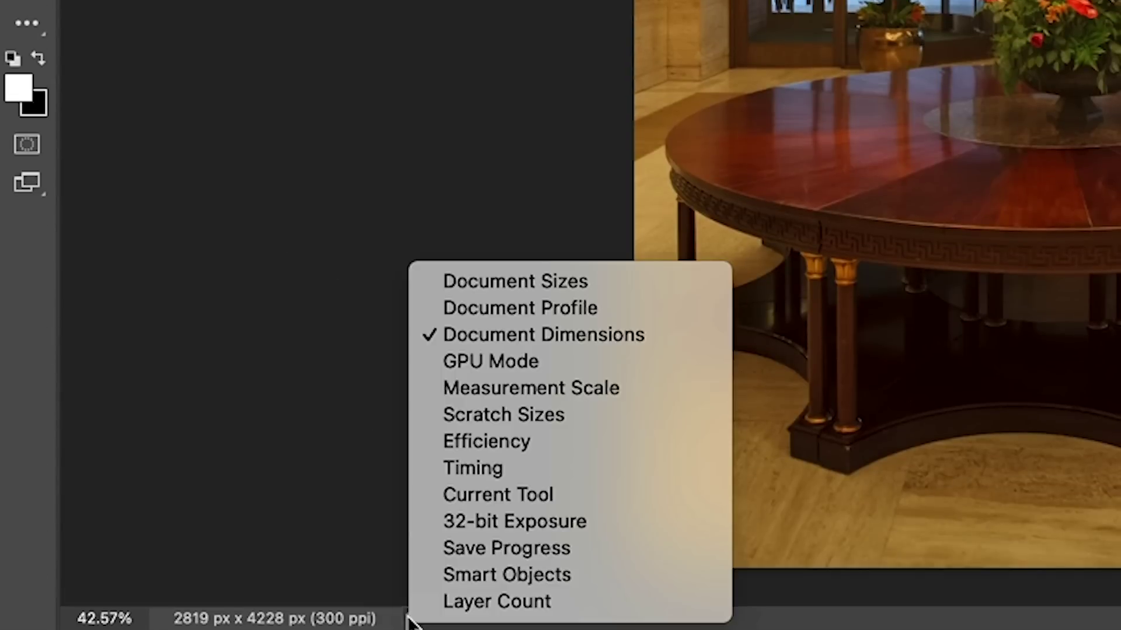
pyautogui.click(450, 515)
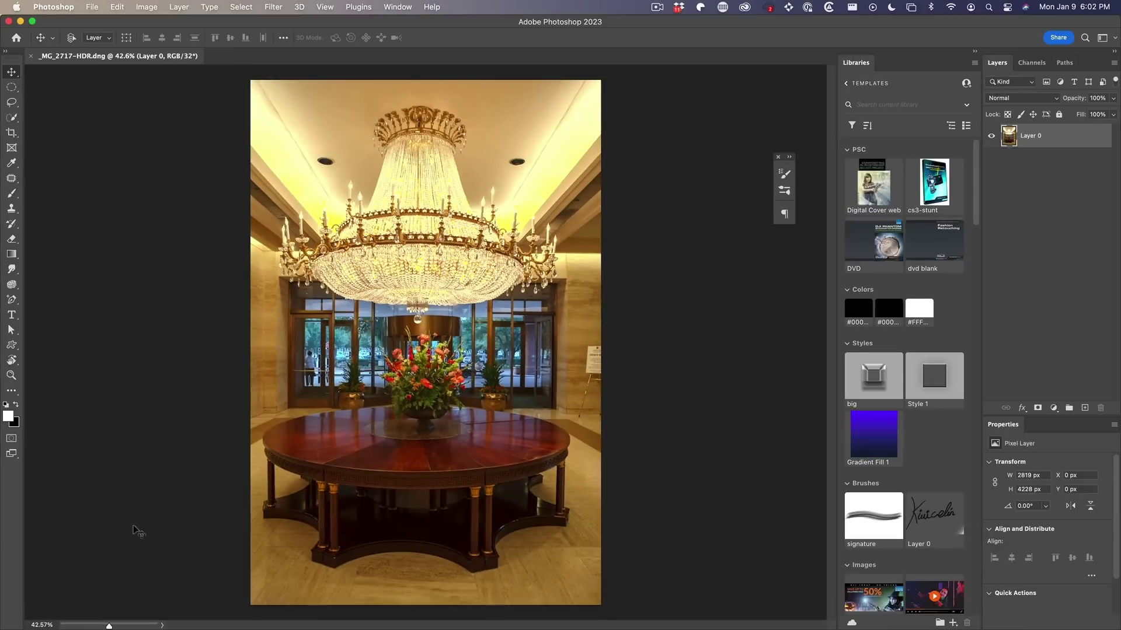
pyautogui.moveTo(110, 626); pyautogui.dragTo(116, 625)
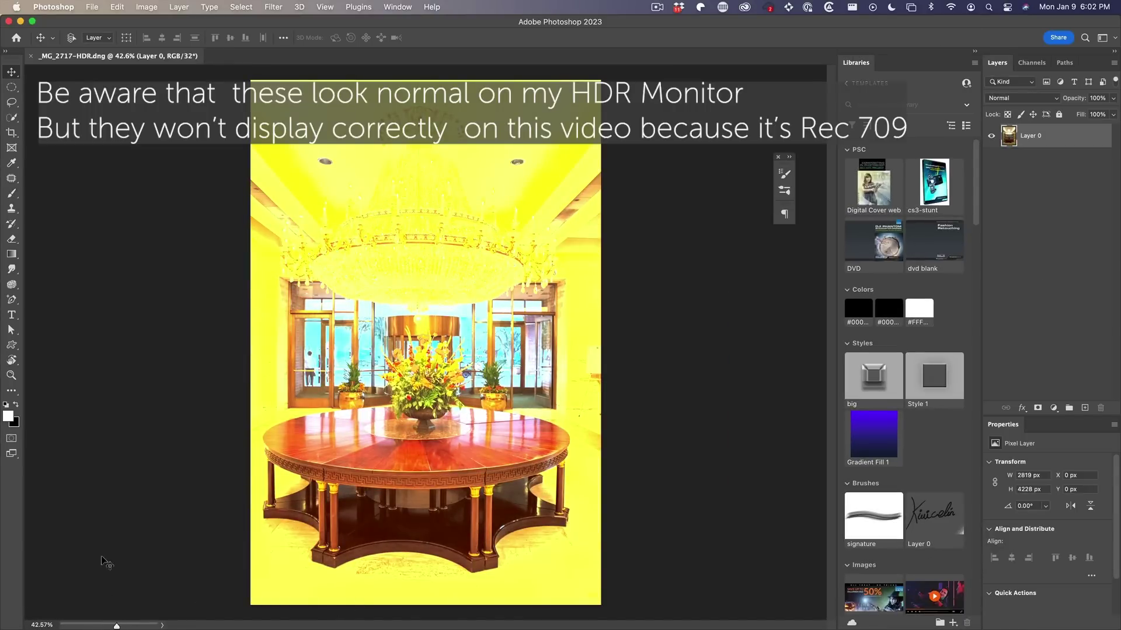
pyautogui.moveTo(116, 625); pyautogui.dragTo(101, 623)
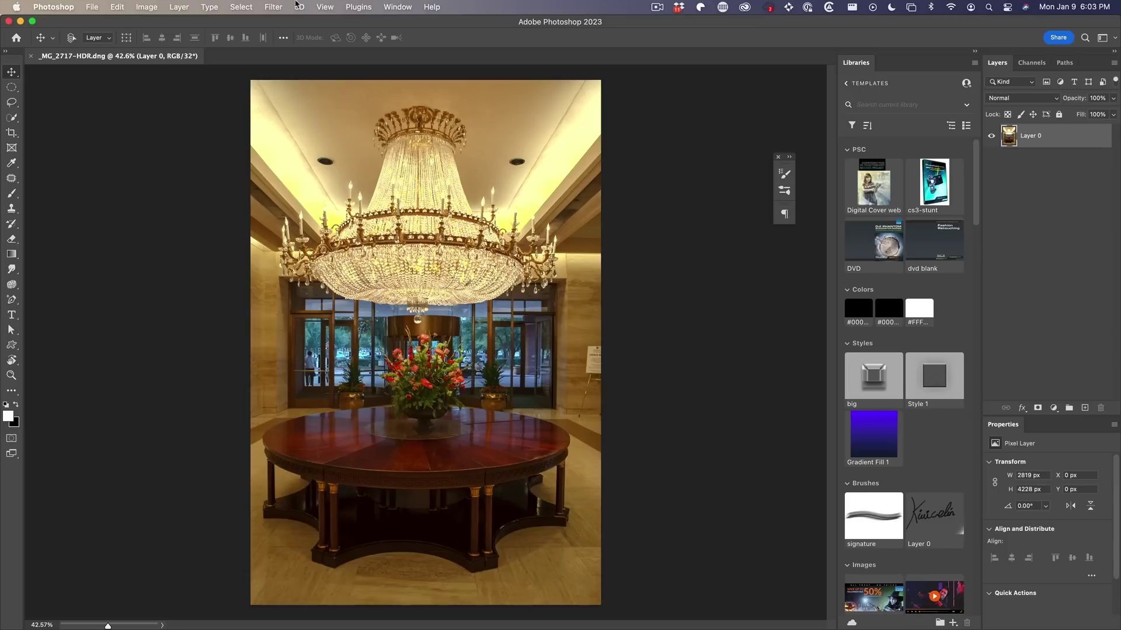
pyautogui.click(274, 6)
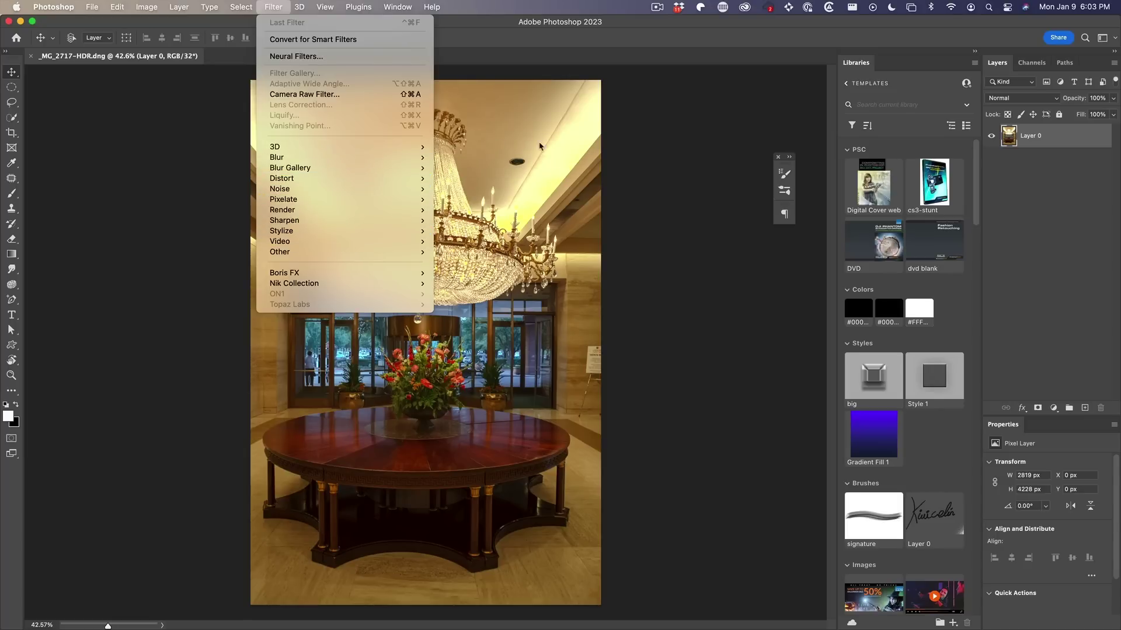
pyautogui.click(711, 128)
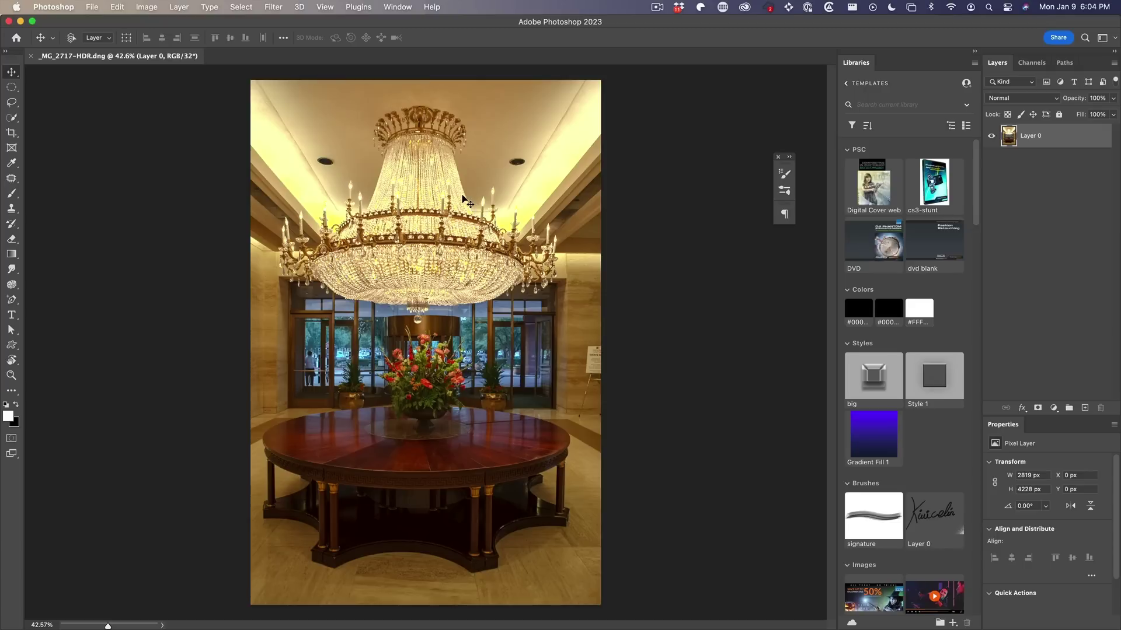
pyautogui.click(50, 7)
pyautogui.moveTo(55, 50)
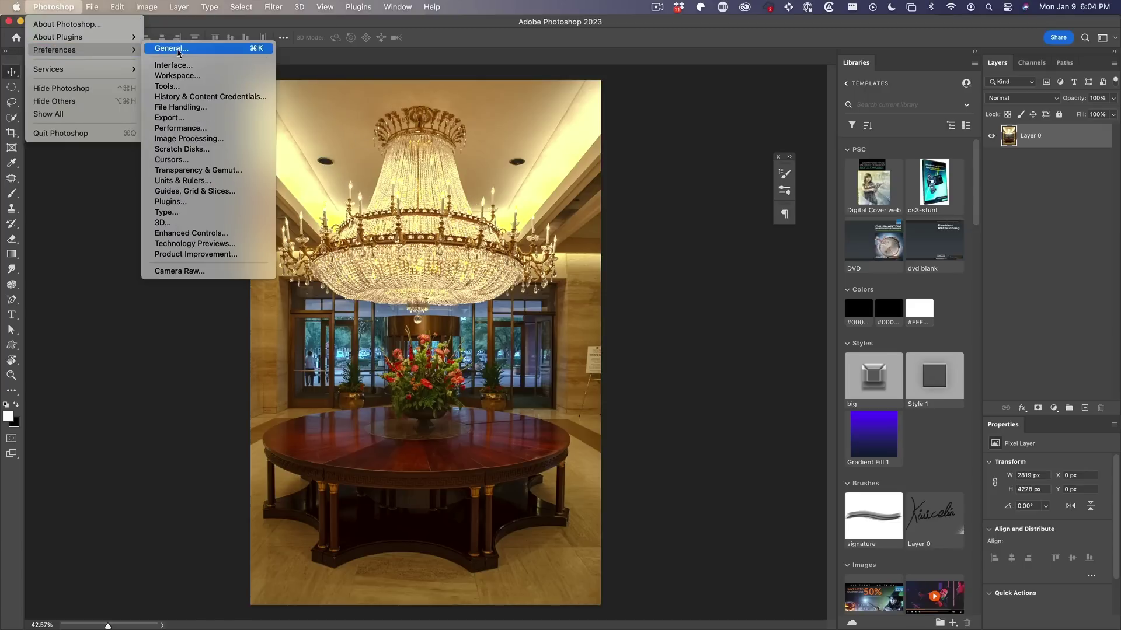
pyautogui.click(181, 107)
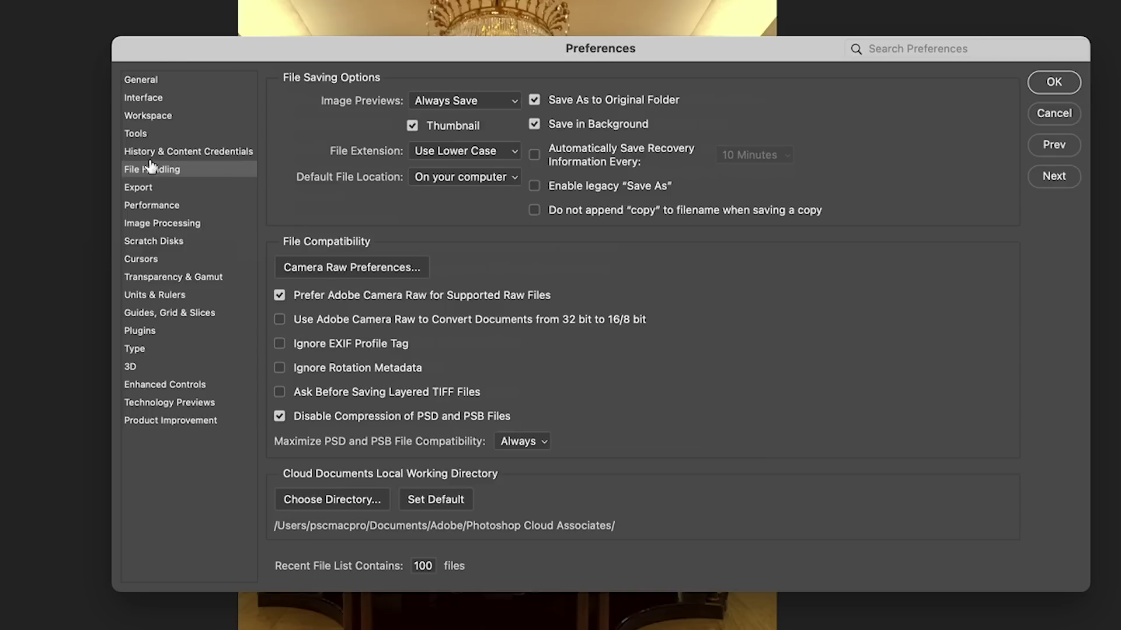
pyautogui.click(279, 319)
pyautogui.click(280, 320)
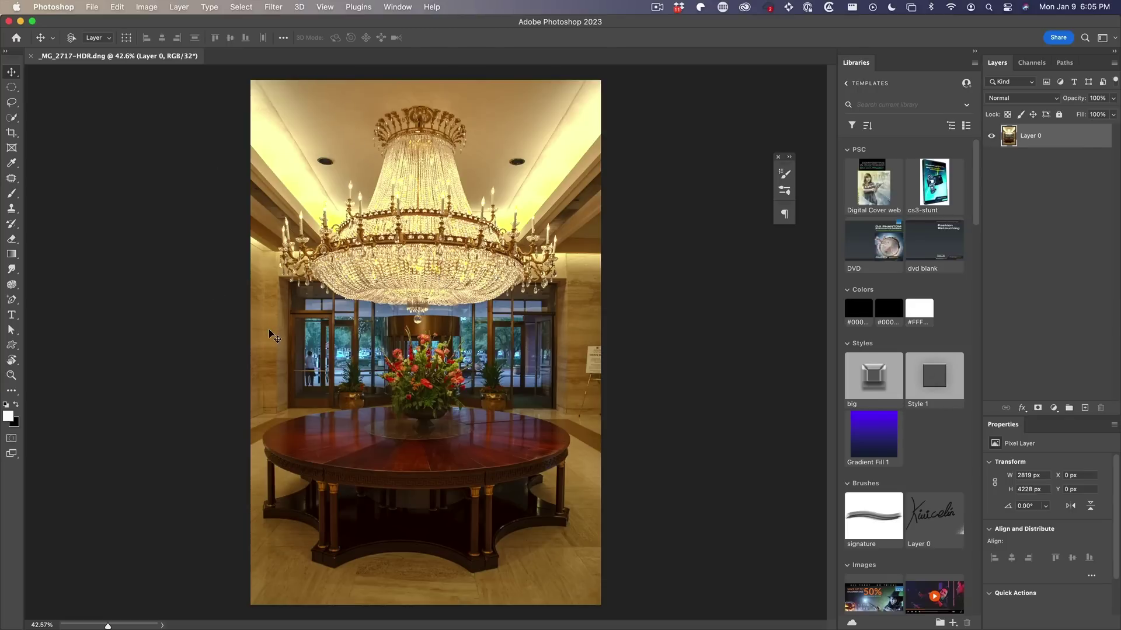
# Convert the image to 16 Bits/Channel, merge the layers, and reposition the HDR Toning dialog
pyautogui.click(146, 6)
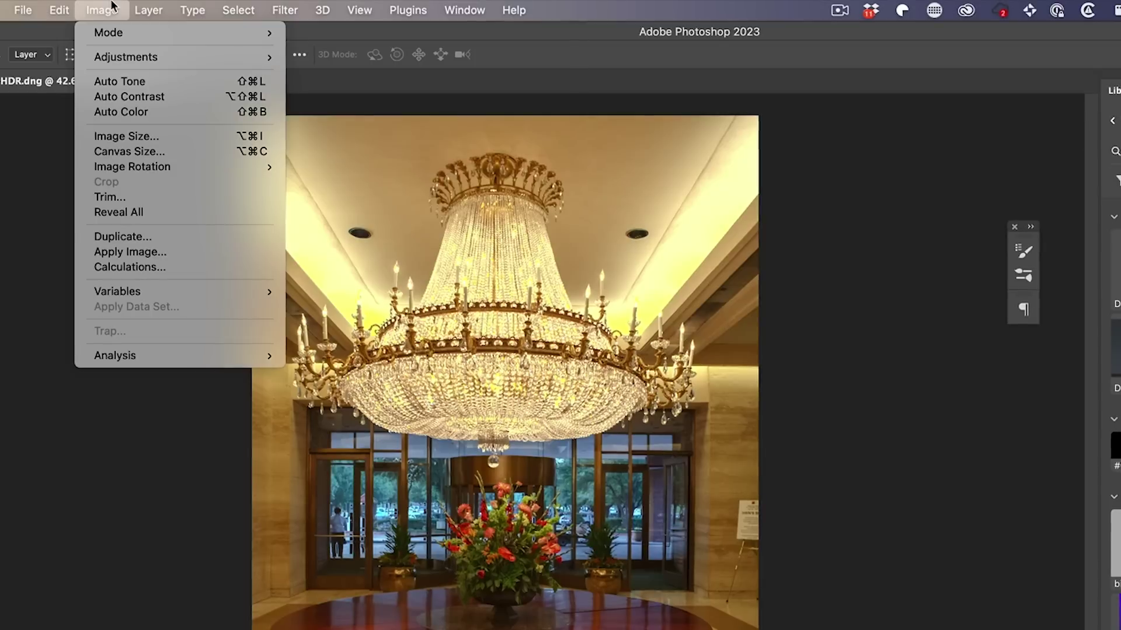
pyautogui.moveTo(109, 32)
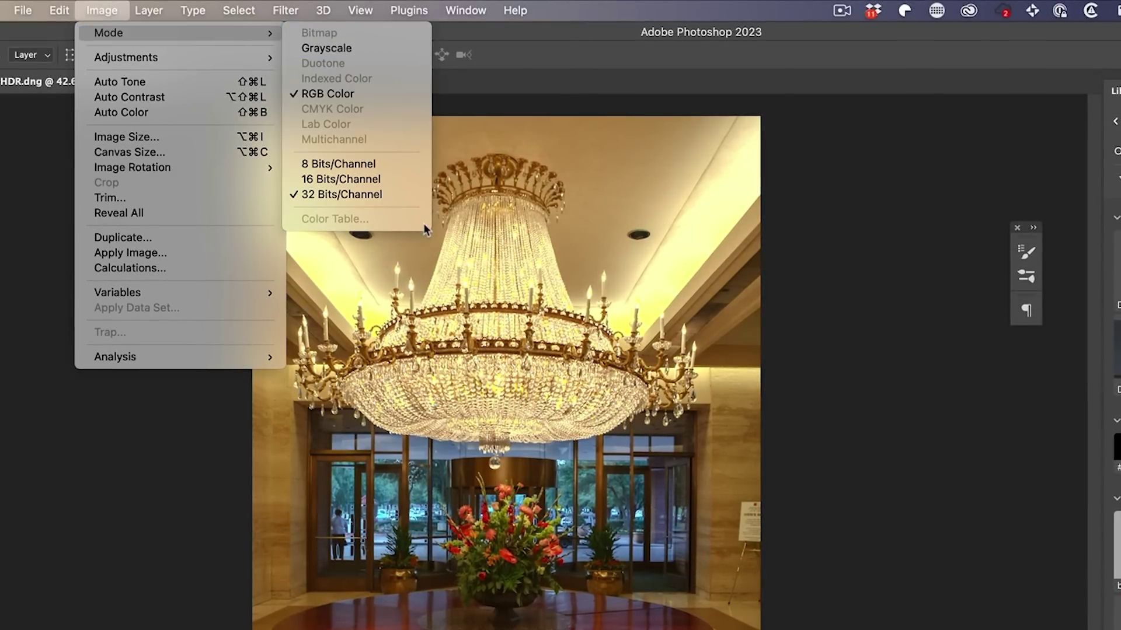
pyautogui.click(357, 182)
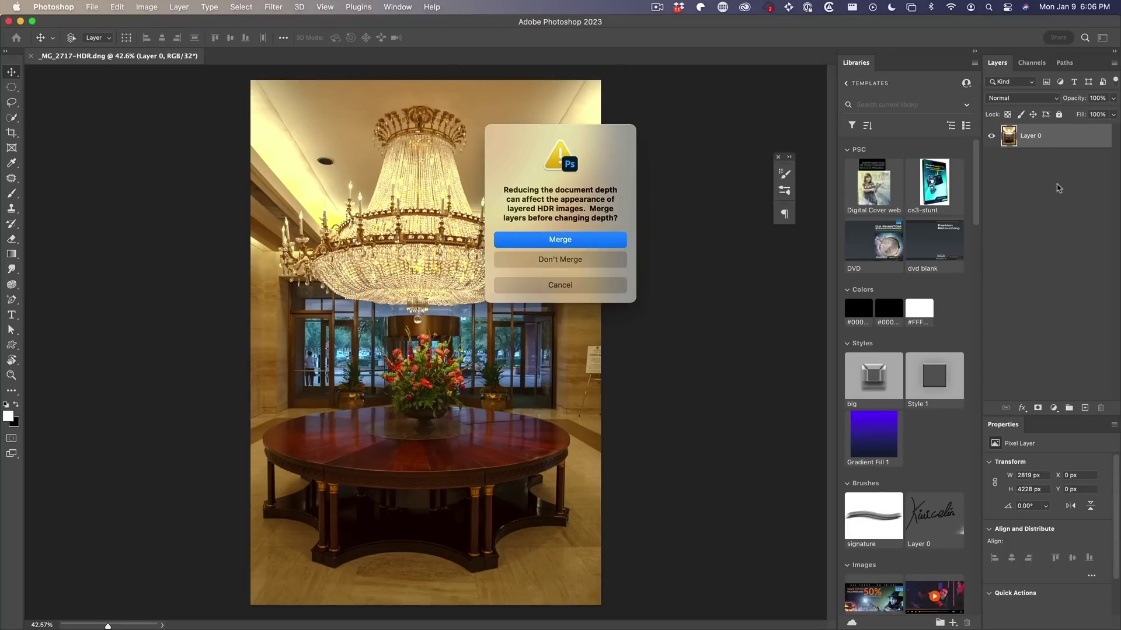
pyautogui.click(571, 239)
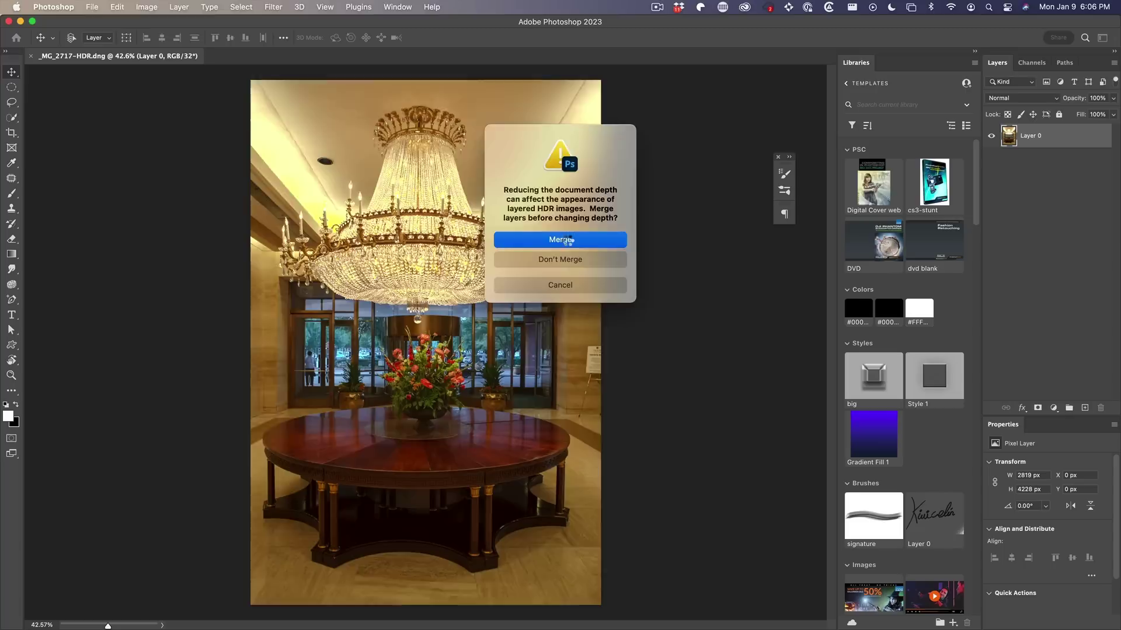
pyautogui.moveTo(601, 94); pyautogui.dragTo(605, 57)
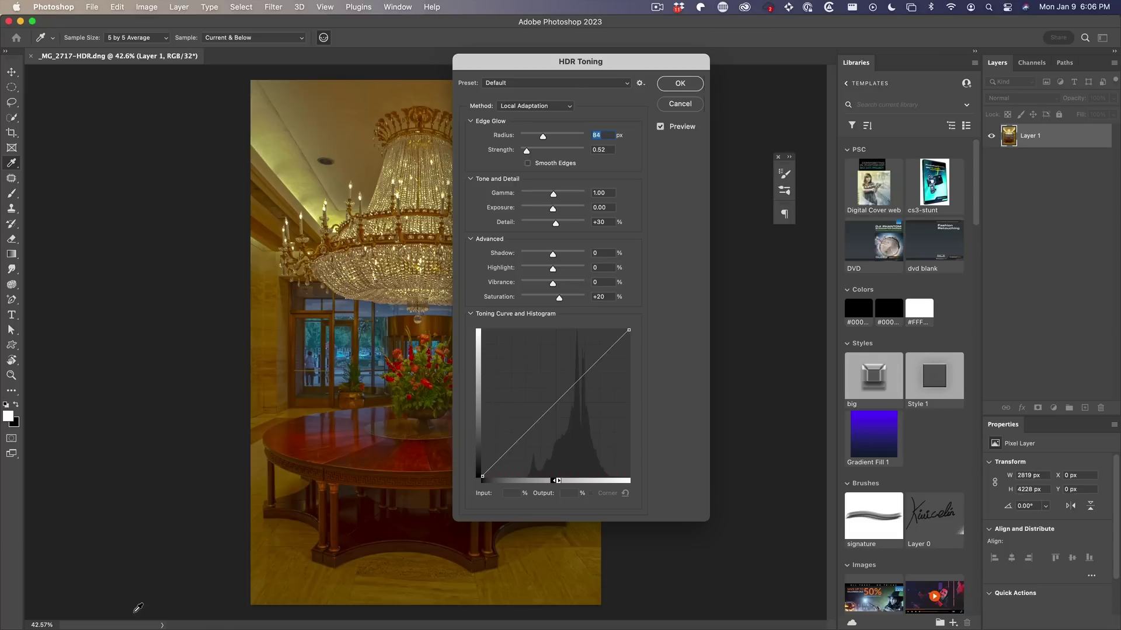
pyautogui.click(516, 109)
pyautogui.click(525, 73)
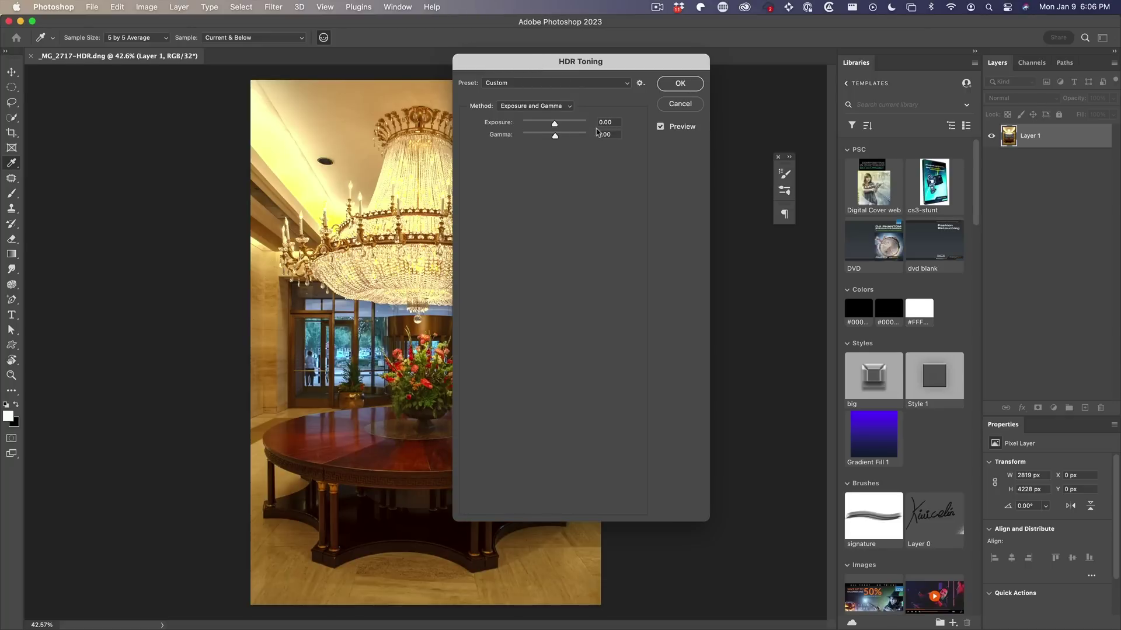
pyautogui.moveTo(552, 61); pyautogui.dragTo(690, 86)
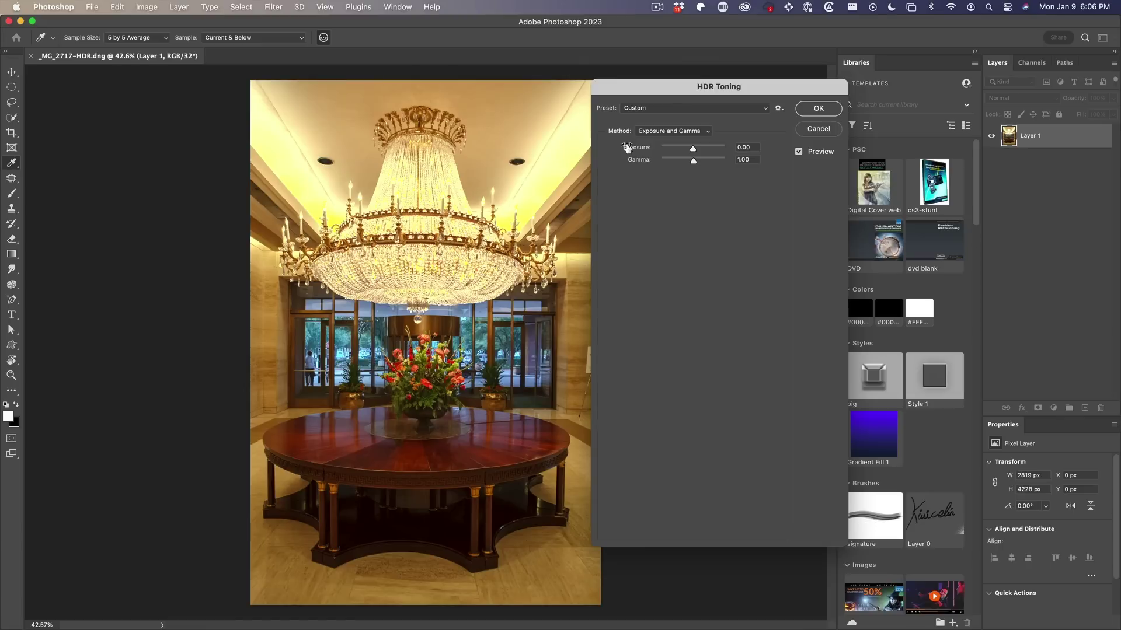
pyautogui.click(653, 133)
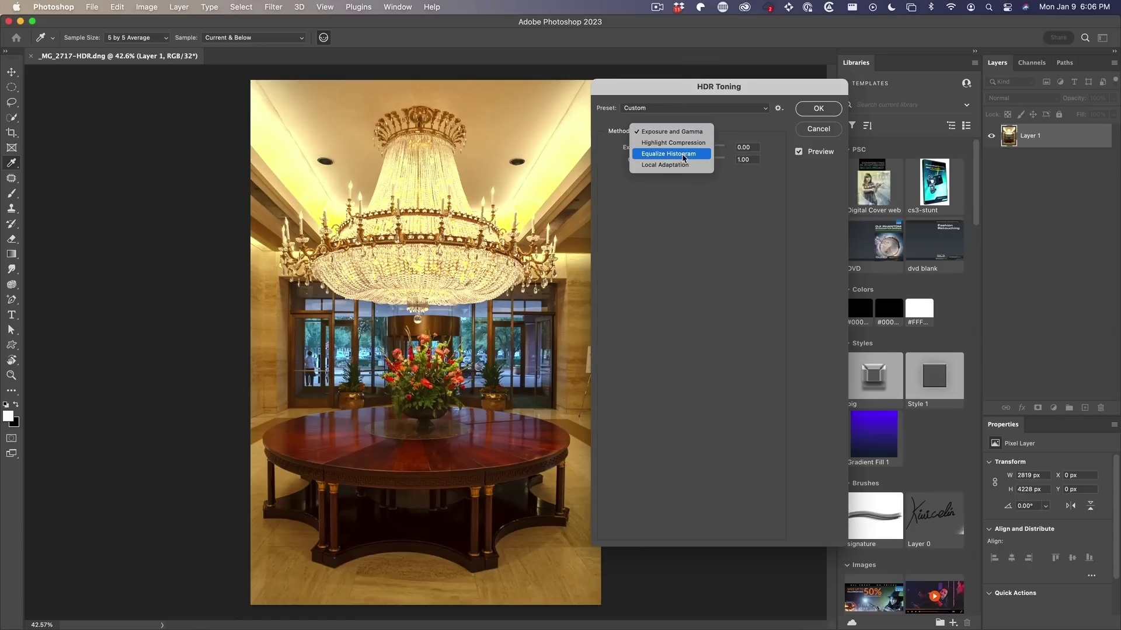
pyautogui.click(676, 165)
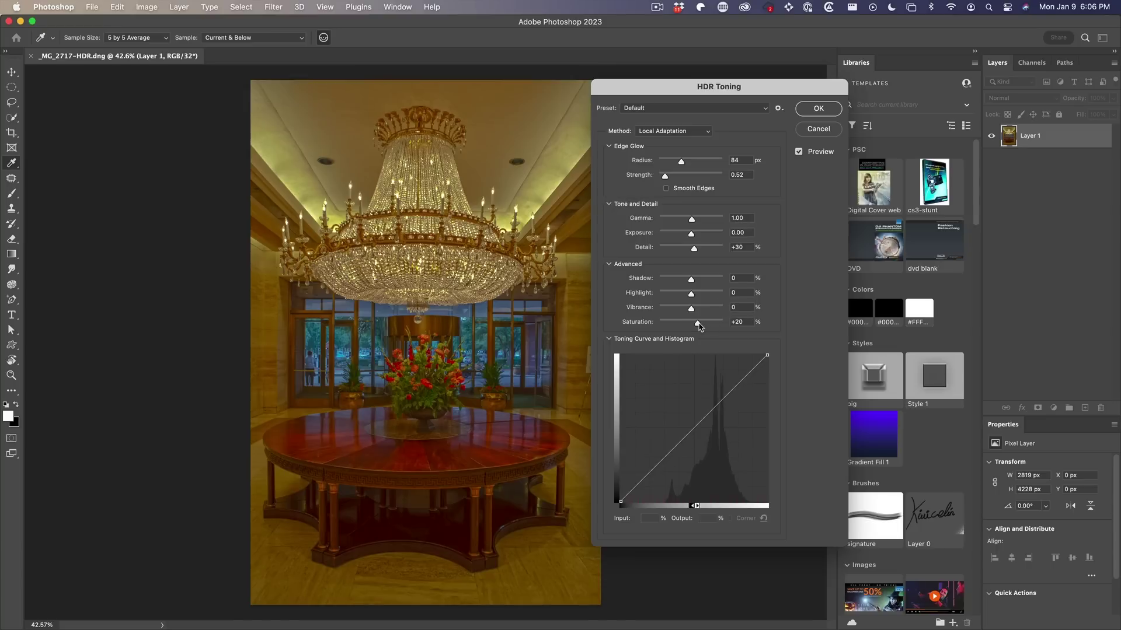
pyautogui.moveTo(698, 324); pyautogui.dragTo(692, 324)
# Try Gamma, Shadow, Highlight and Detail changes in HDR Toning, then cancel them
pyautogui.moveTo(692, 222); pyautogui.dragTo(675, 224)
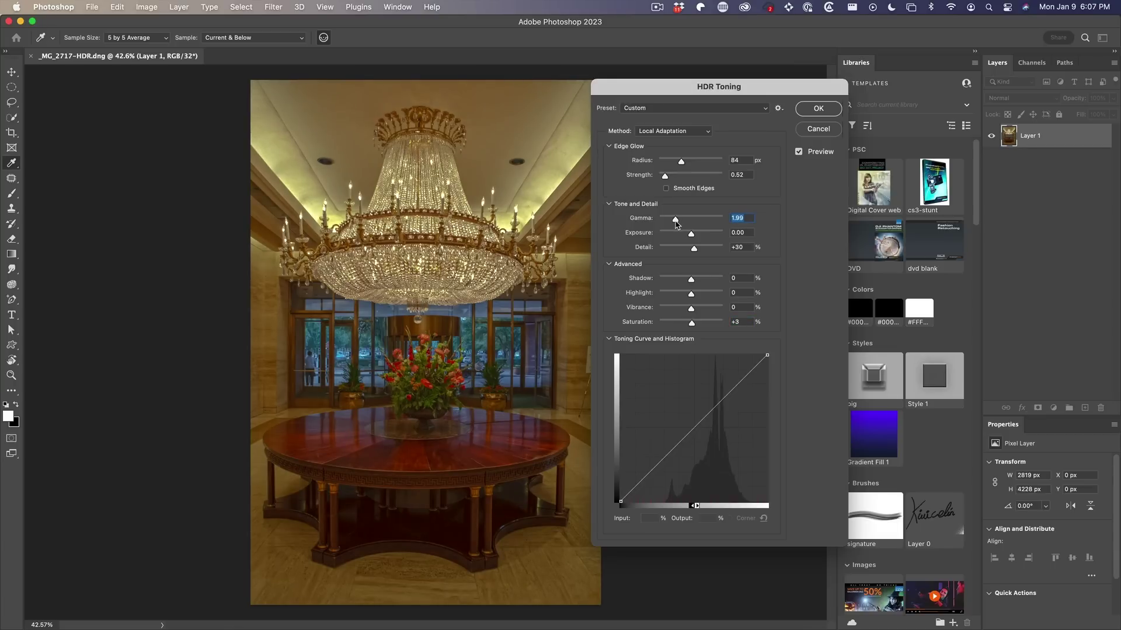
pyautogui.moveTo(675, 224); pyautogui.dragTo(695, 235)
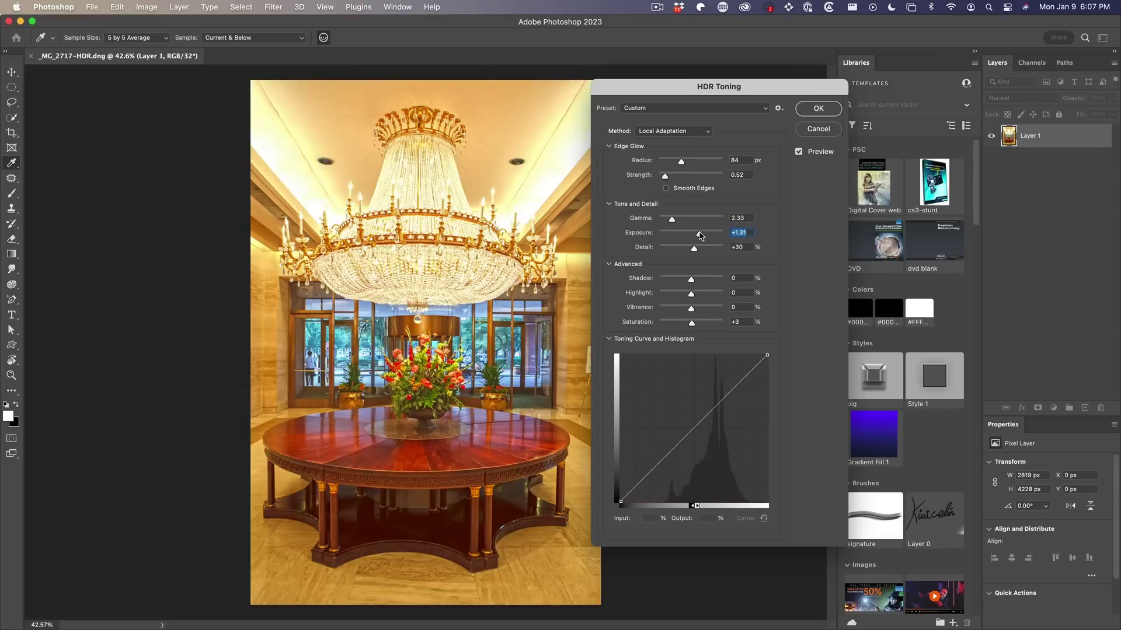
pyautogui.moveTo(691, 280)
pyautogui.mouseDown()
pyautogui.moveTo(701, 282)
pyautogui.moveTo(690, 281)
pyautogui.mouseUp()
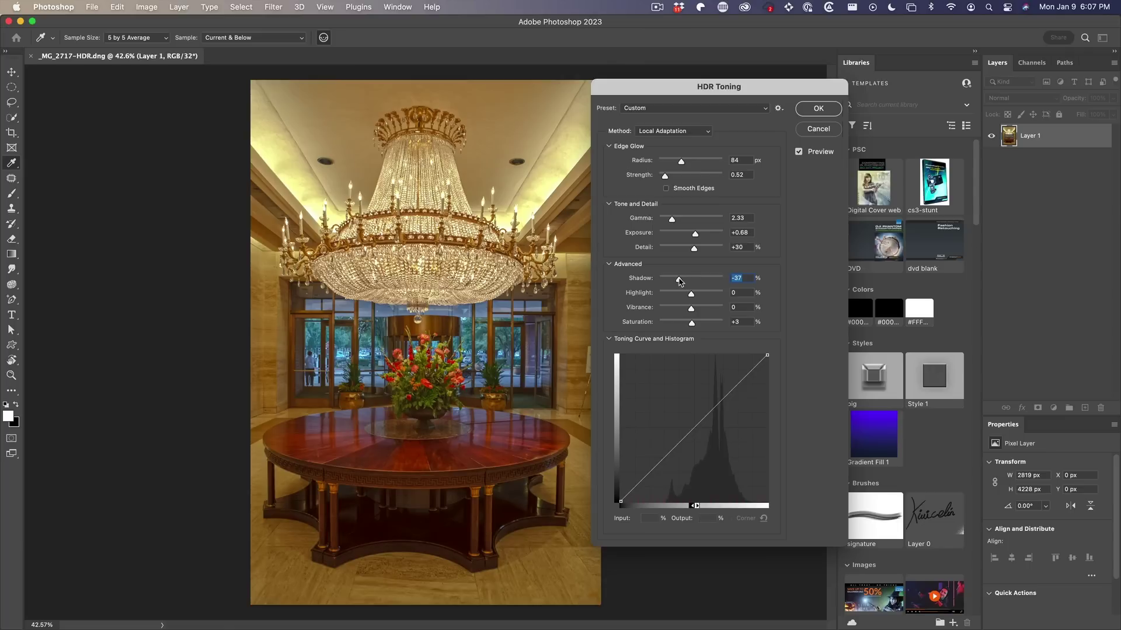
pyautogui.moveTo(692, 298)
pyautogui.mouseDown()
pyautogui.moveTo(710, 299)
pyautogui.moveTo(656, 293)
pyautogui.moveTo(697, 294)
pyautogui.mouseUp()
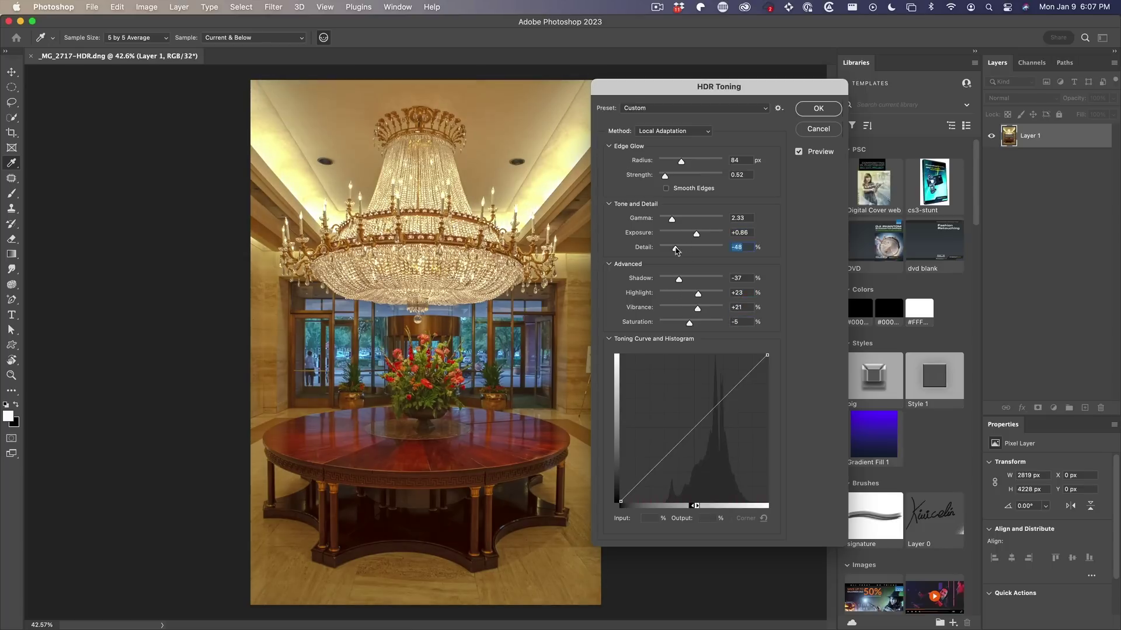
pyautogui.moveTo(674, 251); pyautogui.dragTo(696, 252)
pyautogui.moveTo(691, 250); pyautogui.dragTo(703, 253)
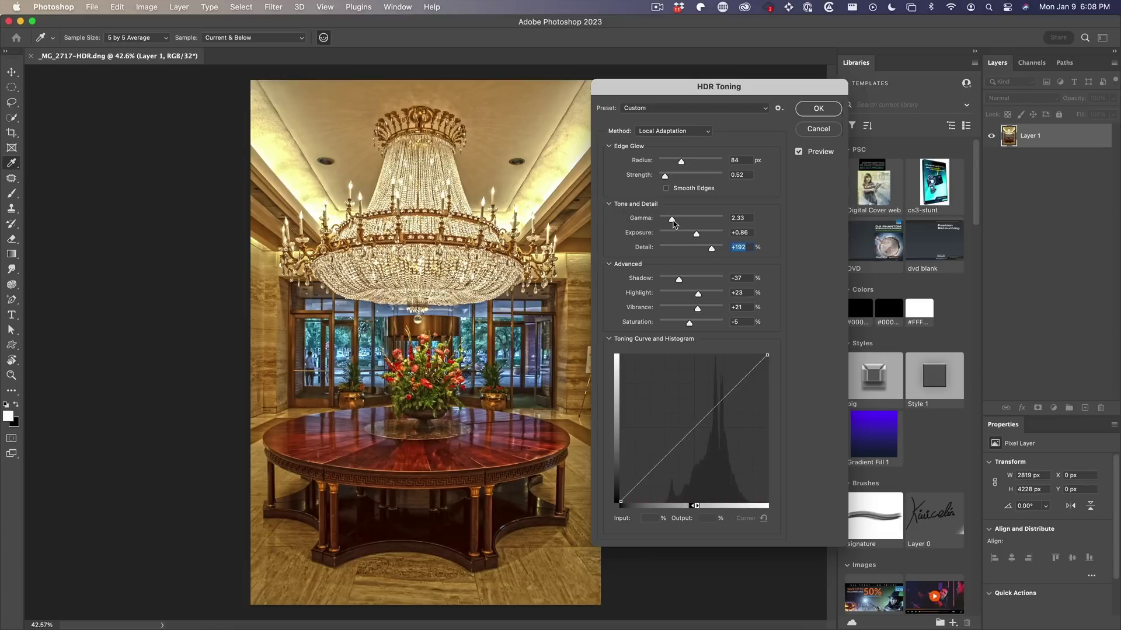
pyautogui.moveTo(672, 222); pyautogui.dragTo(689, 221)
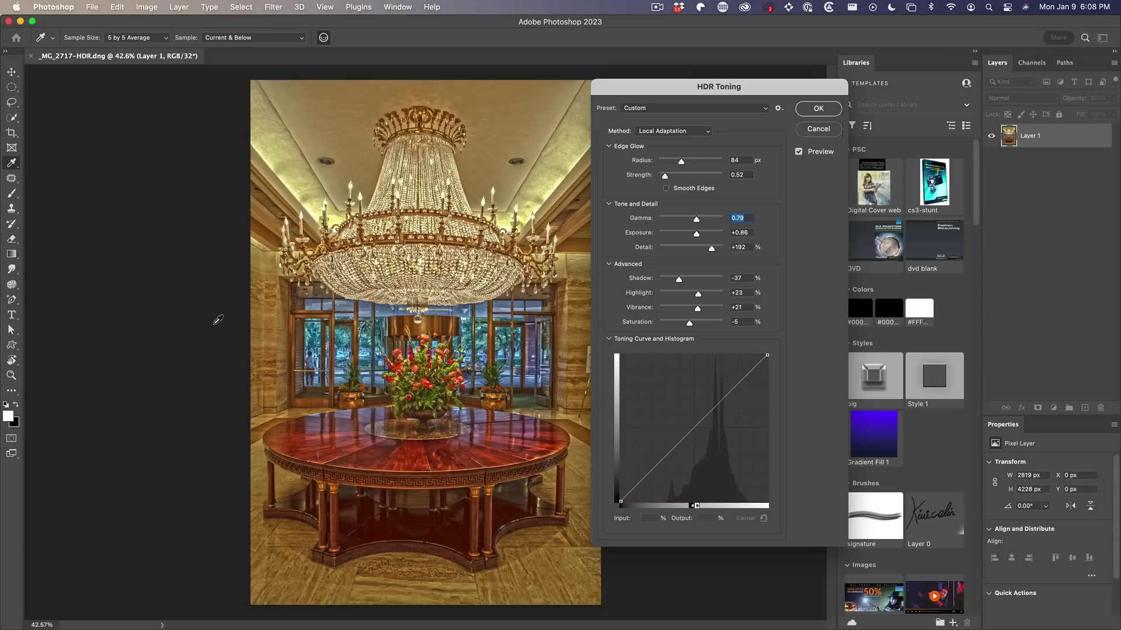
pyautogui.click(818, 130)
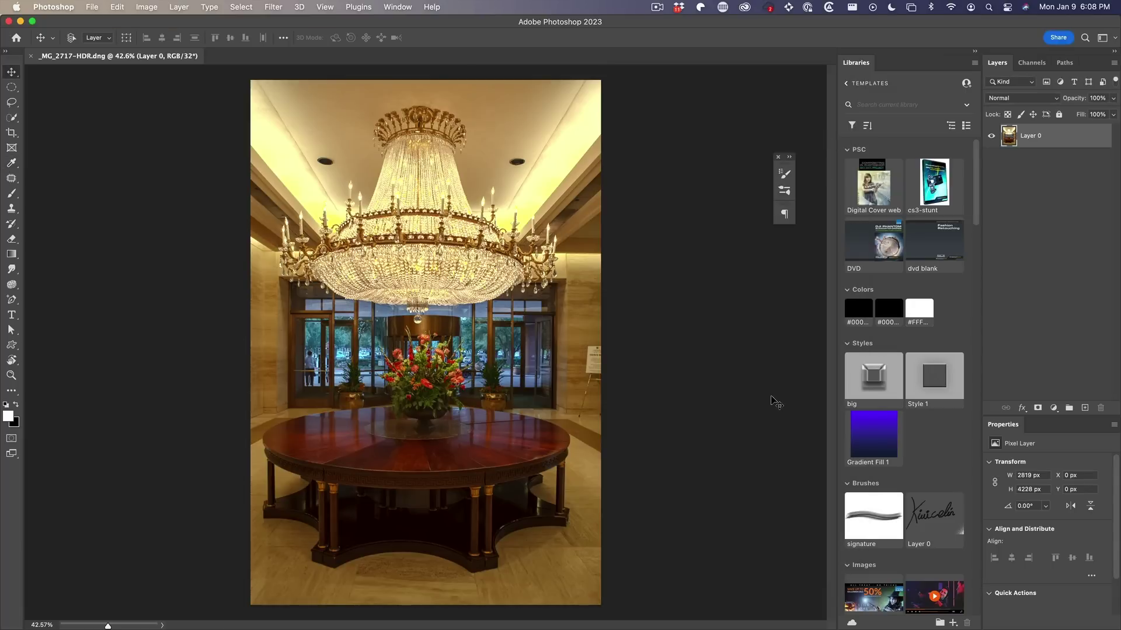
pyautogui.click(56, 7)
pyautogui.moveTo(55, 50)
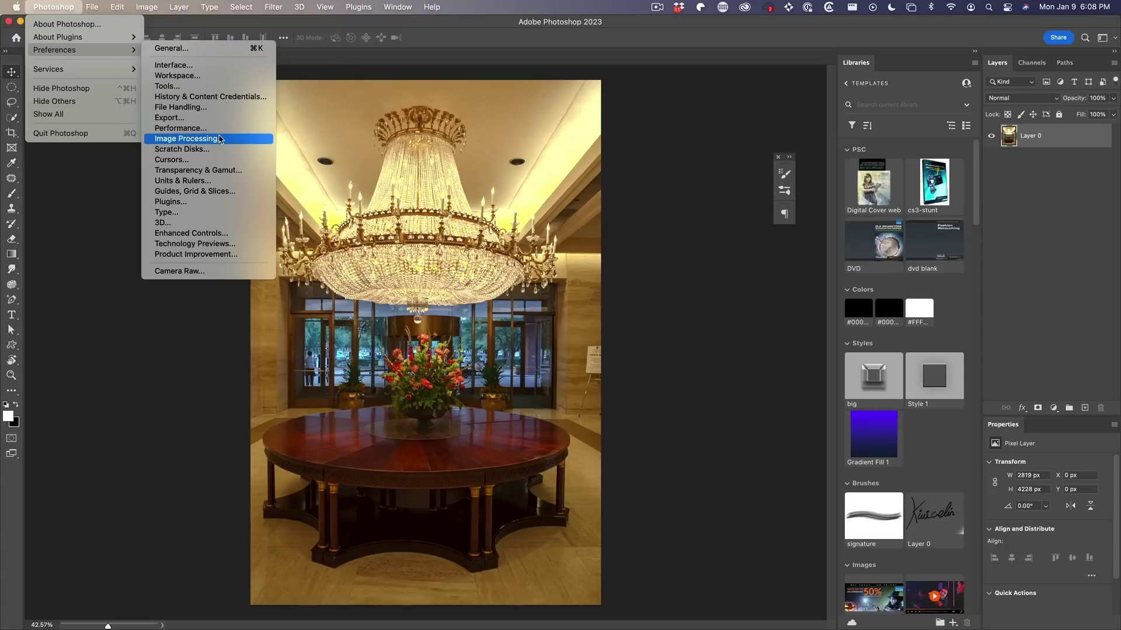
# Enable Camera Raw for 32-bit to 16/8-bit conversion in File Handling preferences
pyautogui.click(211, 107)
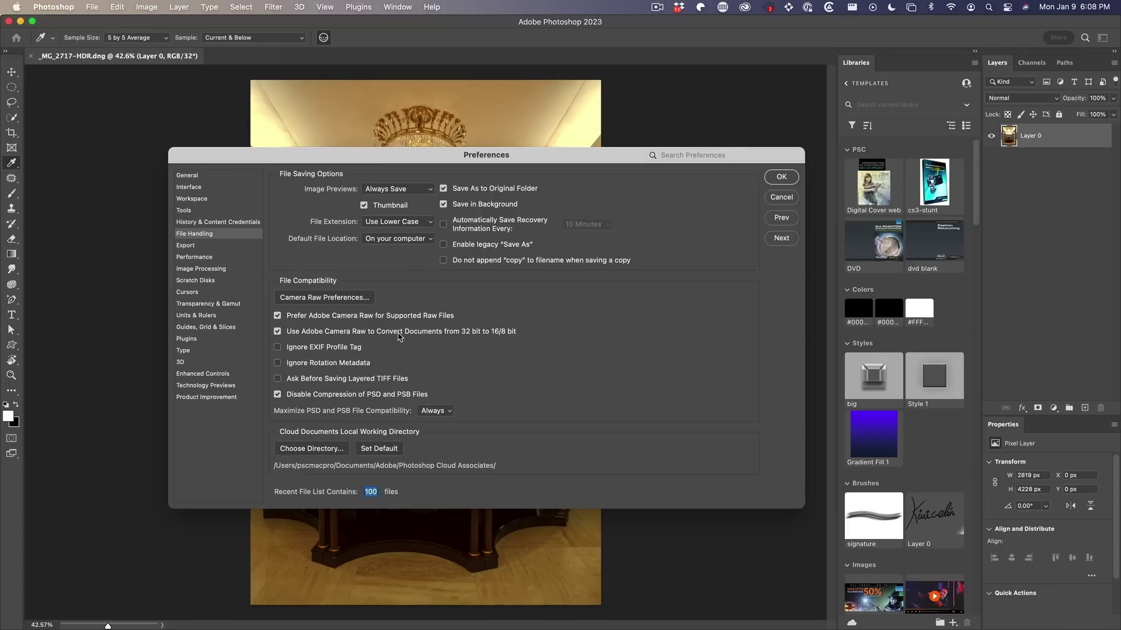
pyautogui.click(782, 178)
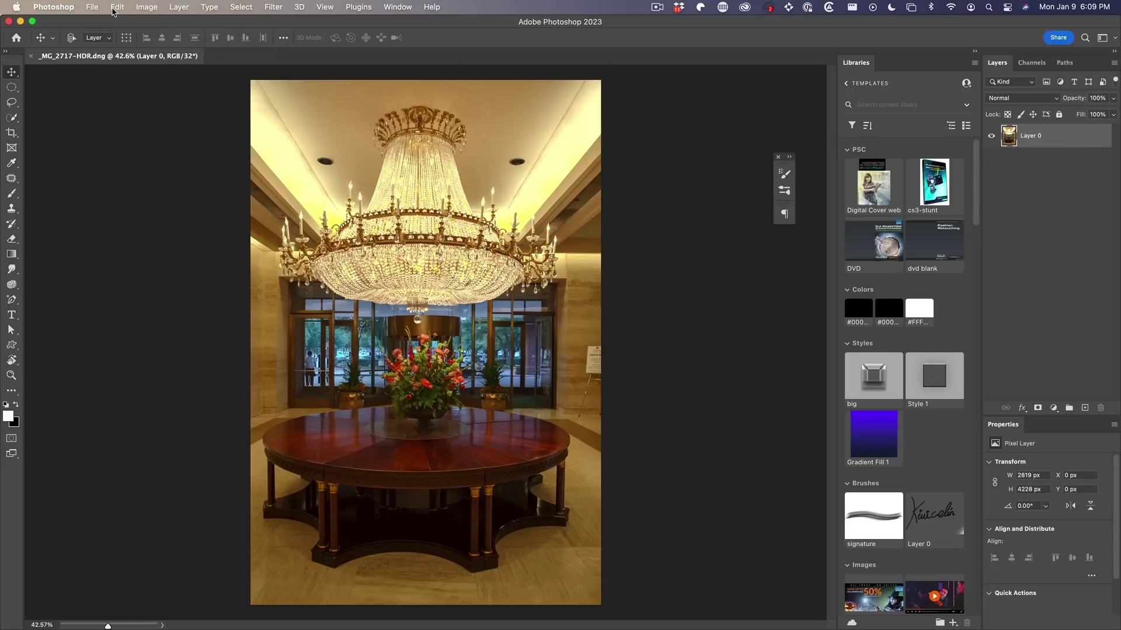
pyautogui.click(90, 7)
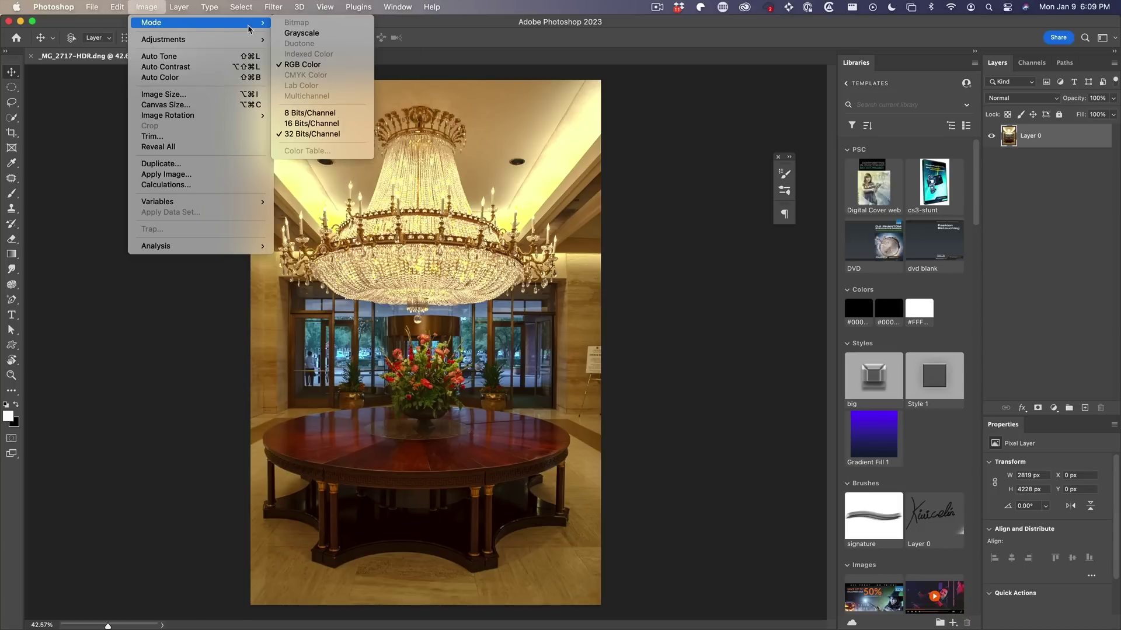
pyautogui.moveTo(201, 22)
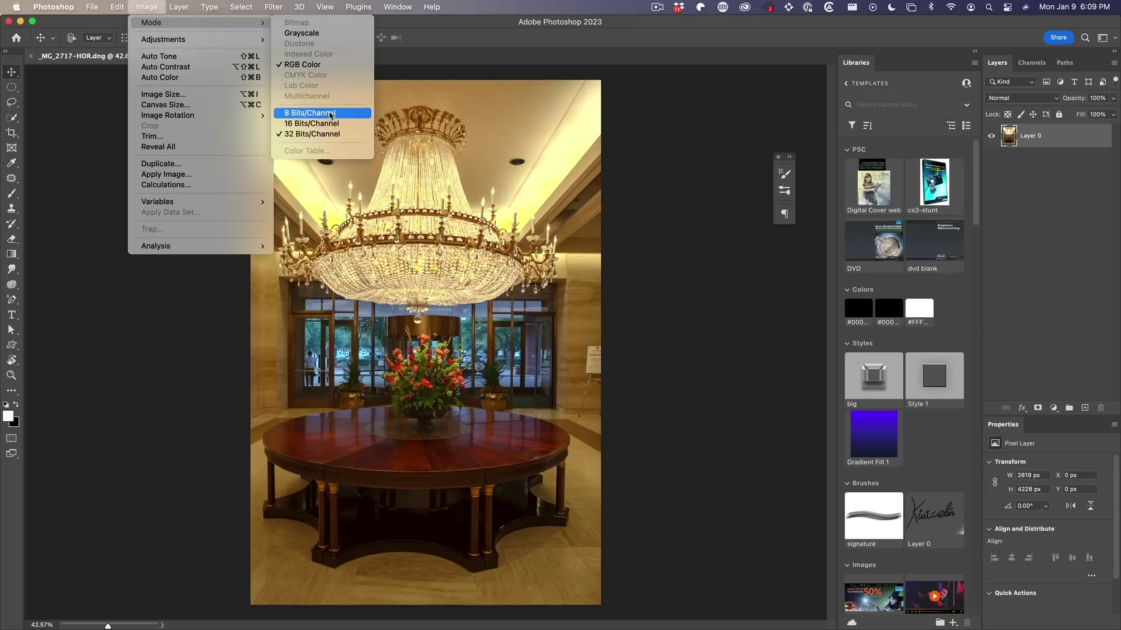
# Choose 8 Bits/Channel and merge the layers so Camera Raw opens
pyautogui.click(330, 114)
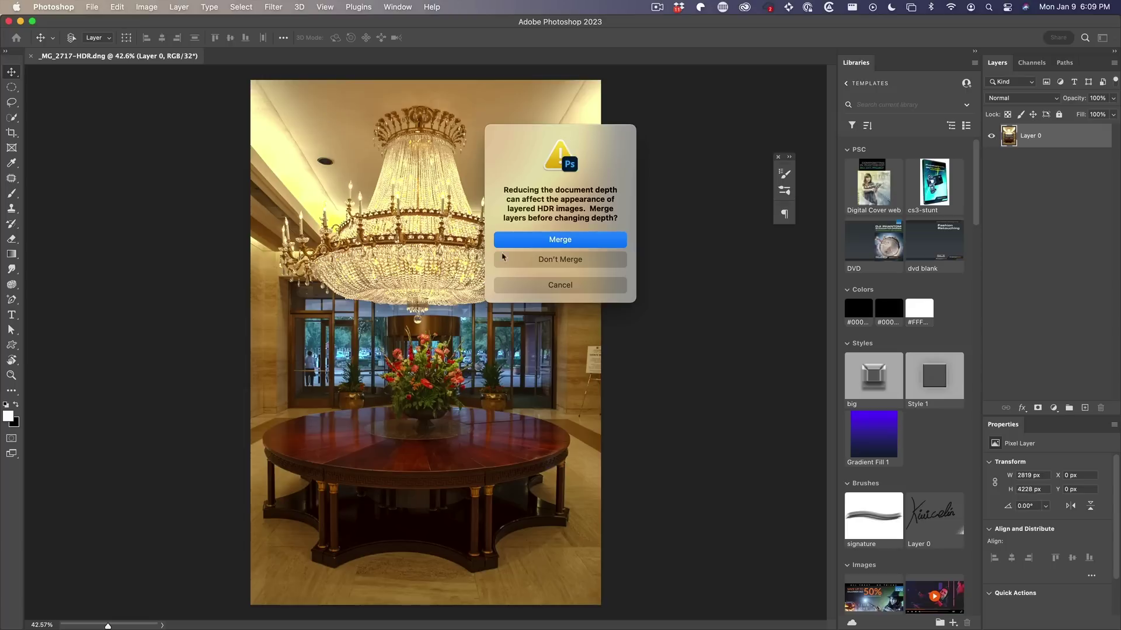
pyautogui.click(552, 242)
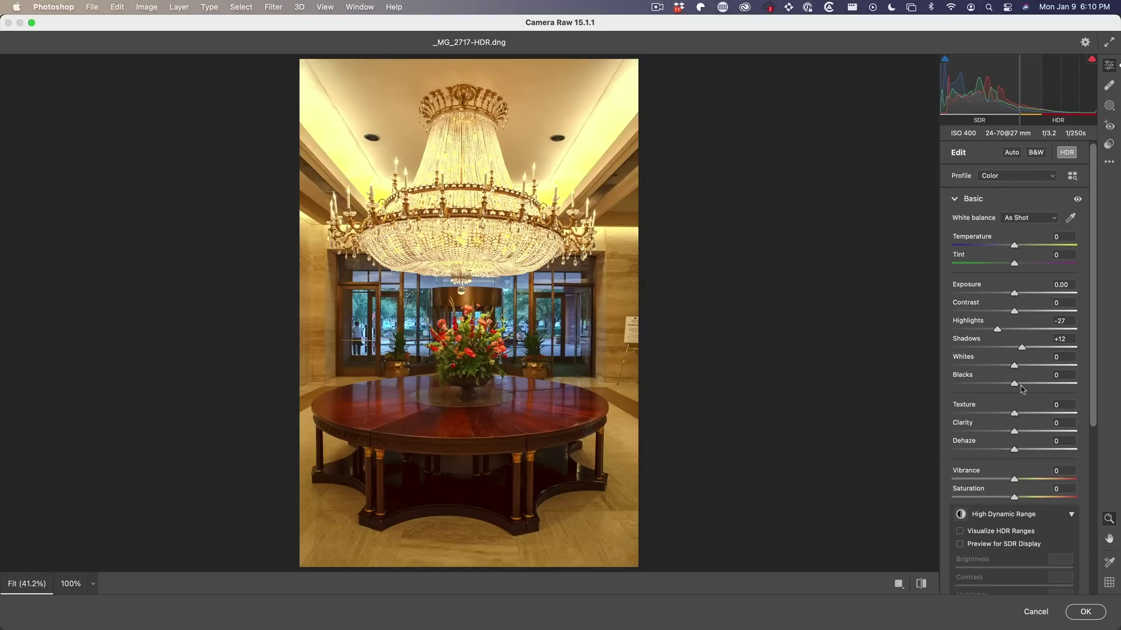
# Accept the Camera Raw 8-bit conversion with Highlights −27 and Shadows +12
pyautogui.click(1092, 613)
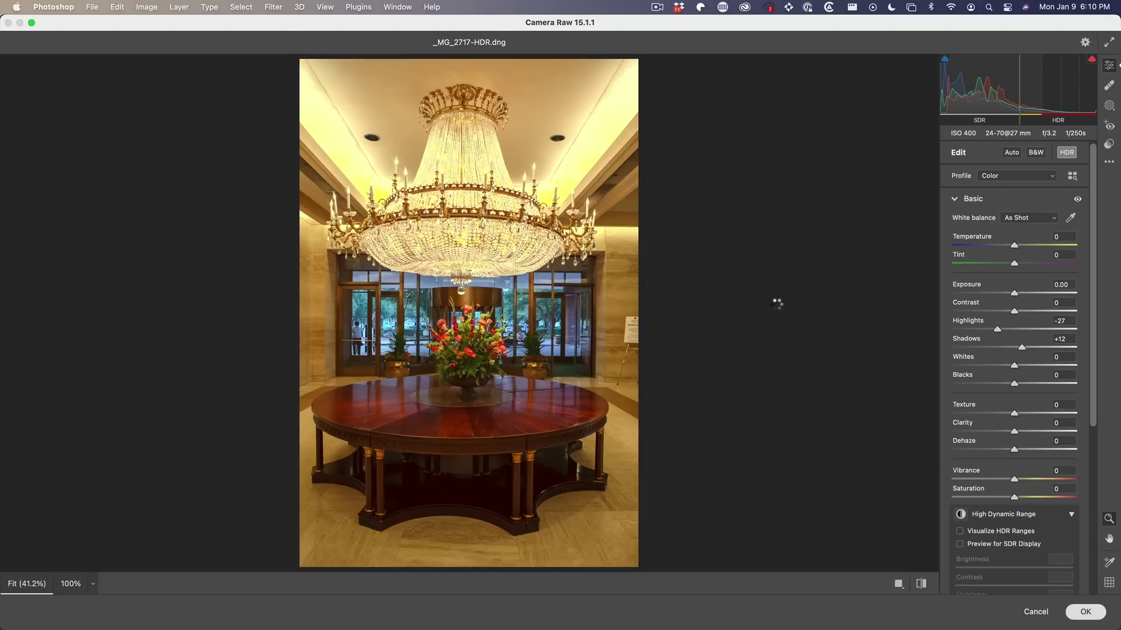